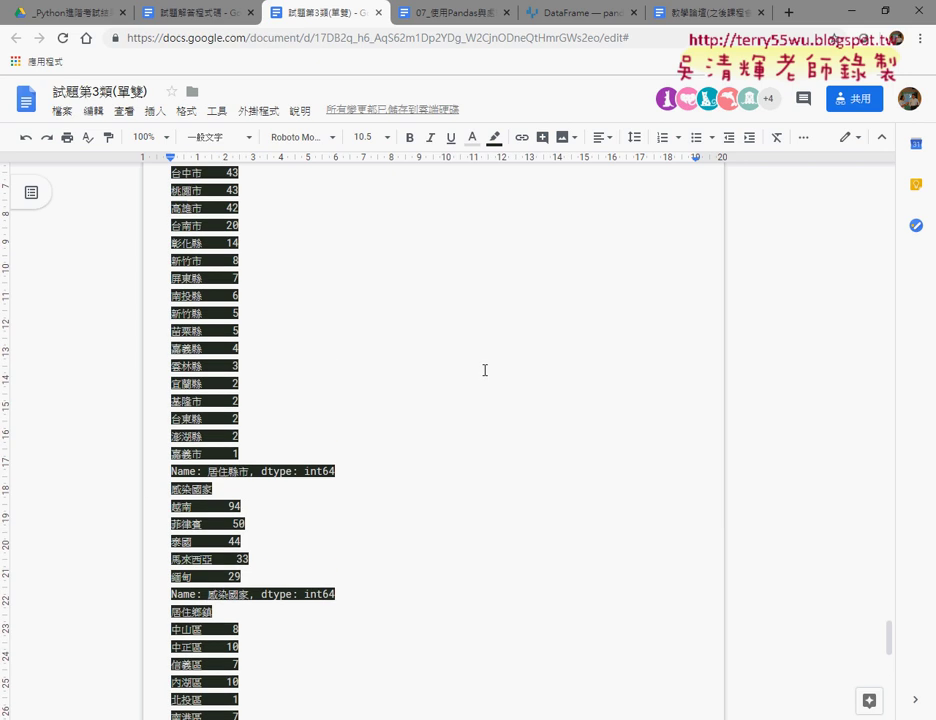
# Review the read305 task from the top, mark 'read.csv', then switch to the Google Drive listing
pyautogui.scroll(10, 485, 370)
pyautogui.scroll(4, 485, 370)
pyautogui.scroll(3, 485, 370)
pyautogui.scroll(-1, 485, 370)
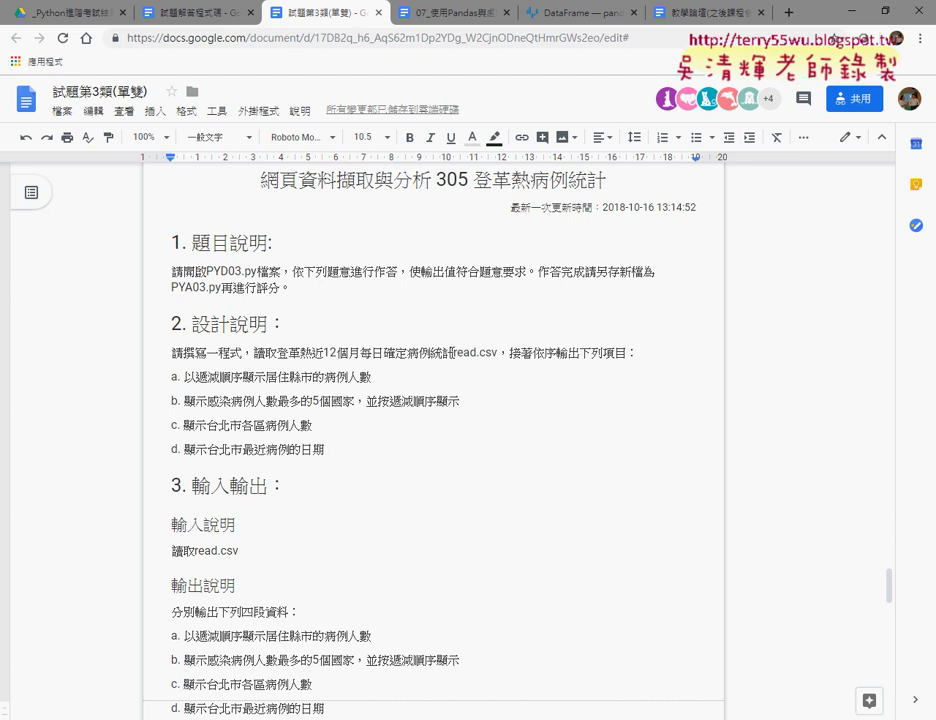
pyautogui.moveTo(453, 352); pyautogui.dragTo(497, 352)
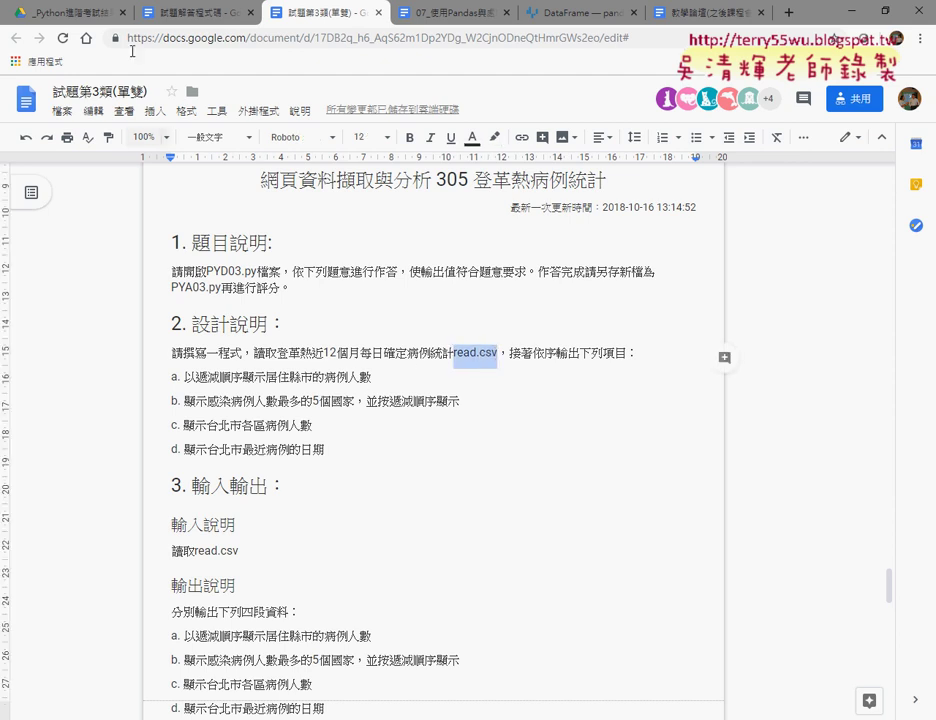
pyautogui.click(70, 12)
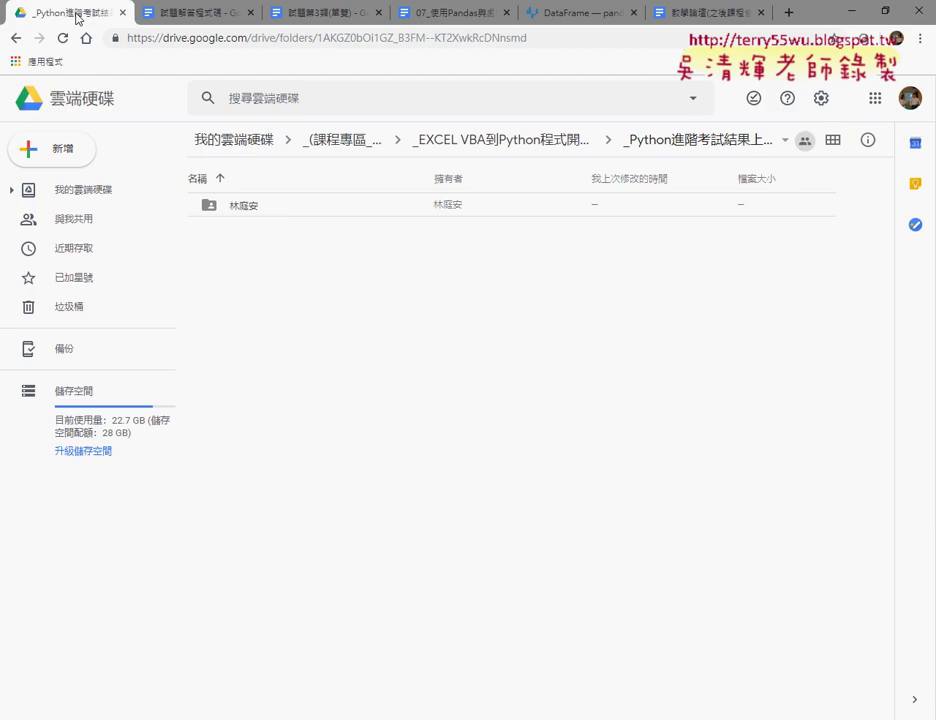
# Navigate to Python 3證照考試 > Python 3擷取與分析 and select read305.csv
pyautogui.click(14, 40)
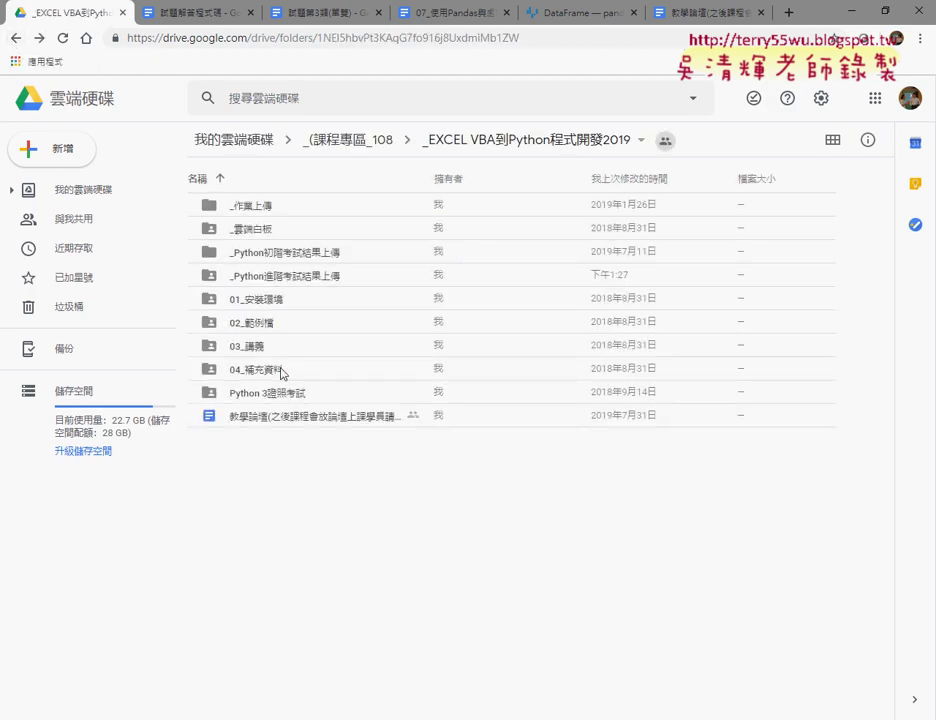
pyautogui.doubleClick(294, 393)
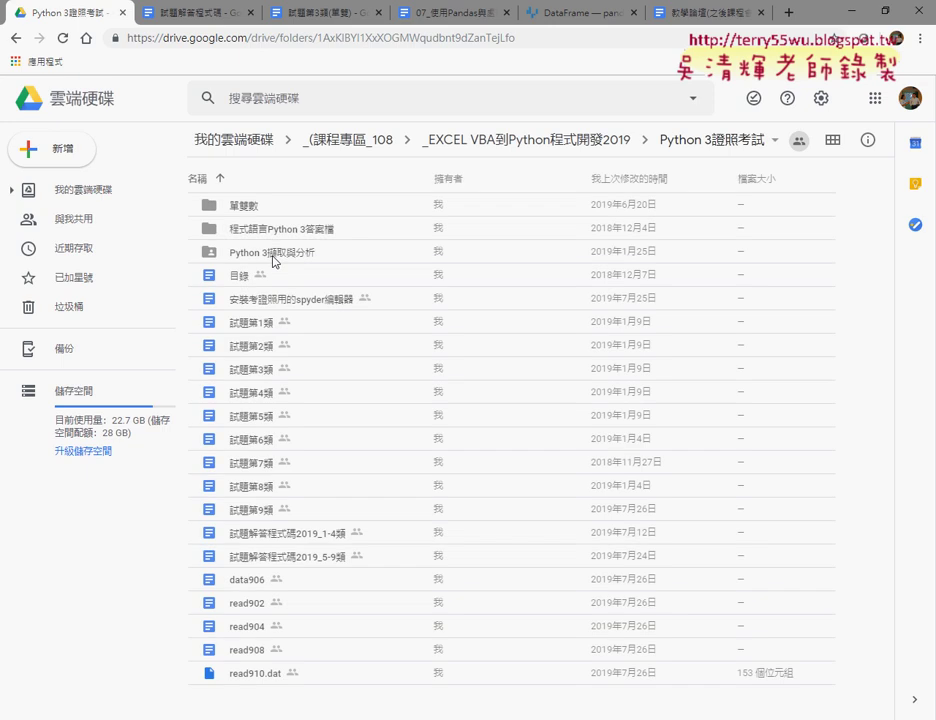
pyautogui.doubleClick(272, 256)
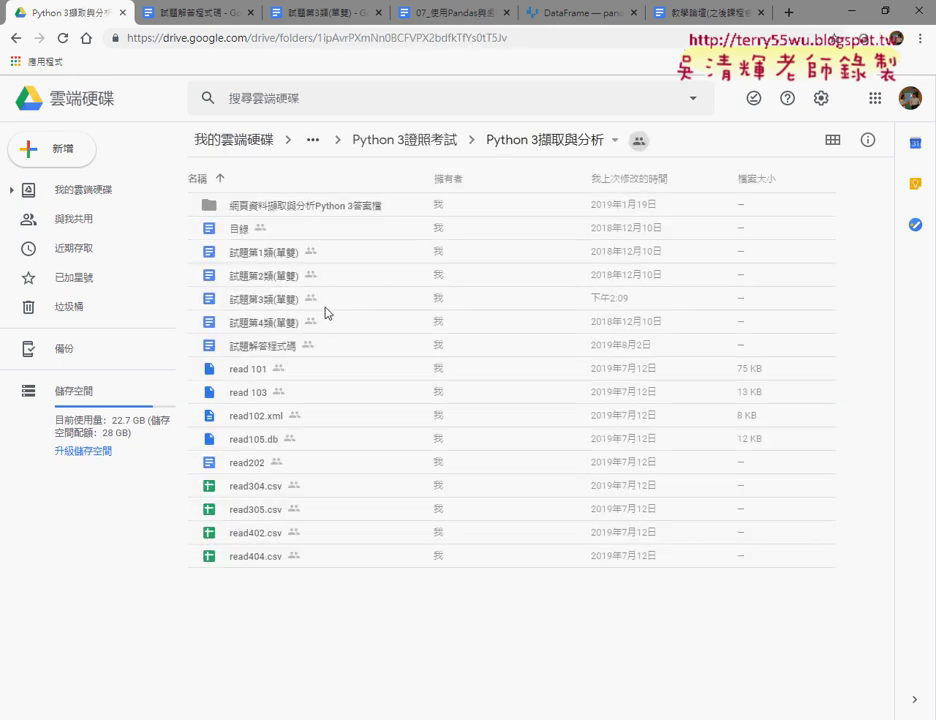
pyautogui.click(269, 514)
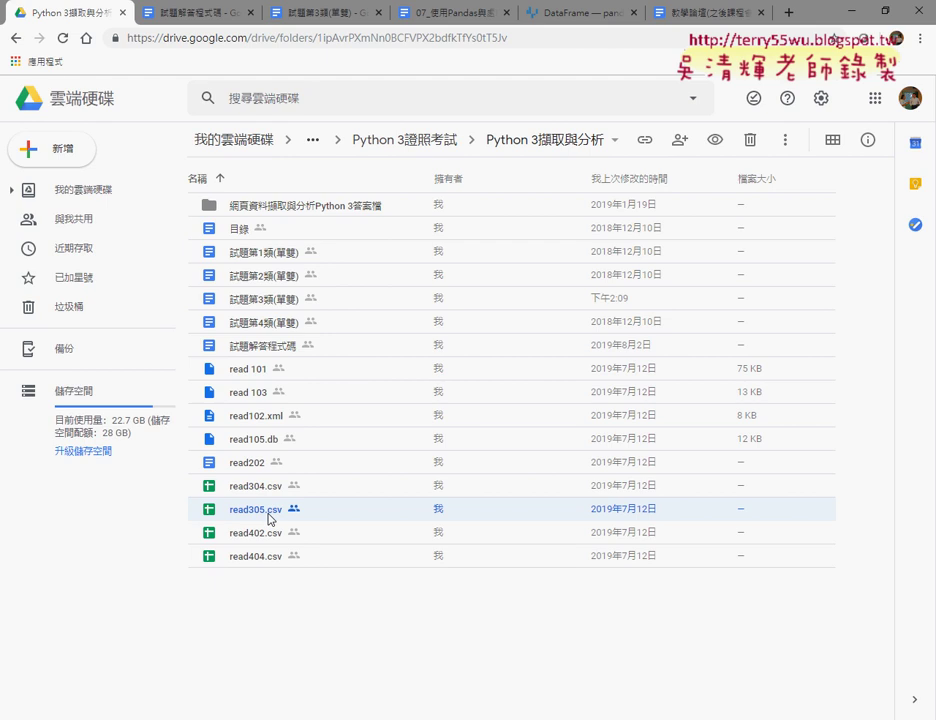
# Download read305.csv as an Excel file and locate read305.csv.xlsx in its Downloads folder
pyautogui.rightClick(269, 519)
pyautogui.click(295, 451)
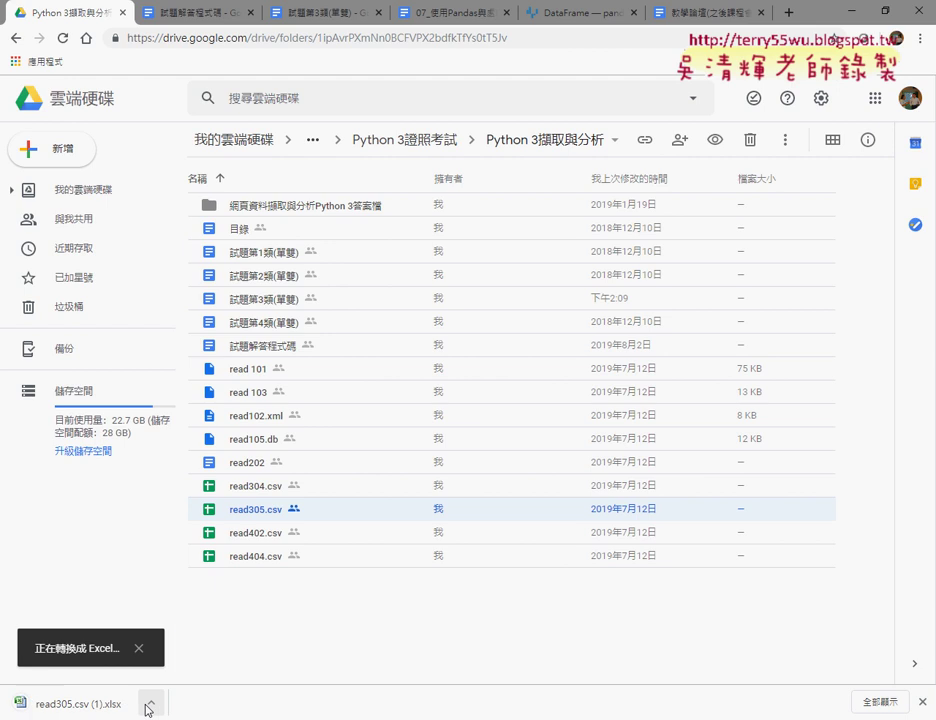
pyautogui.click(150, 705)
pyautogui.click(198, 652)
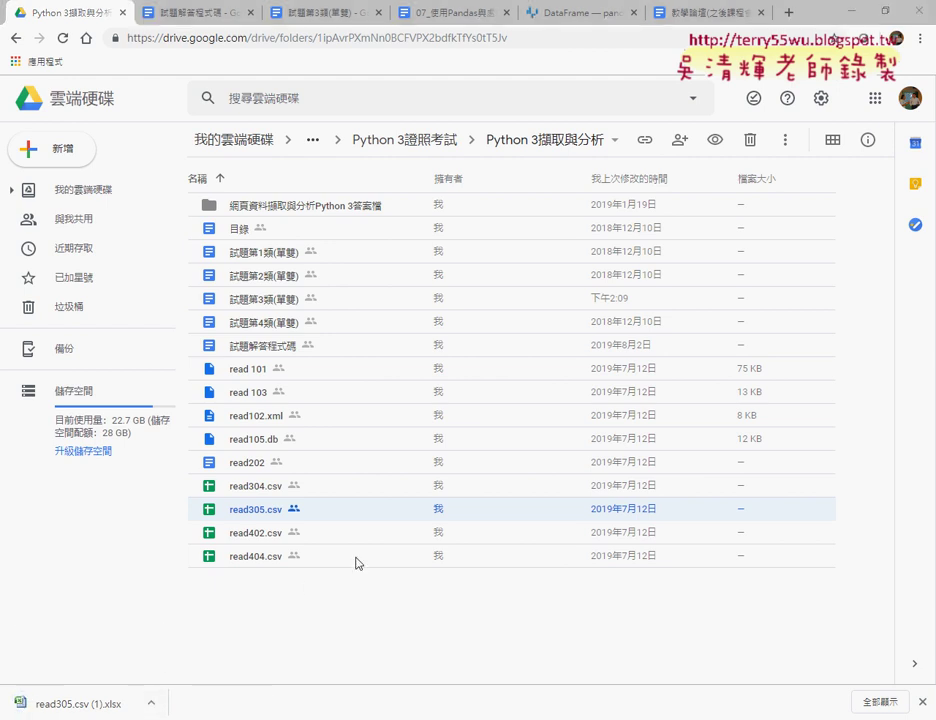
pyautogui.scroll(-3, 250, 500)
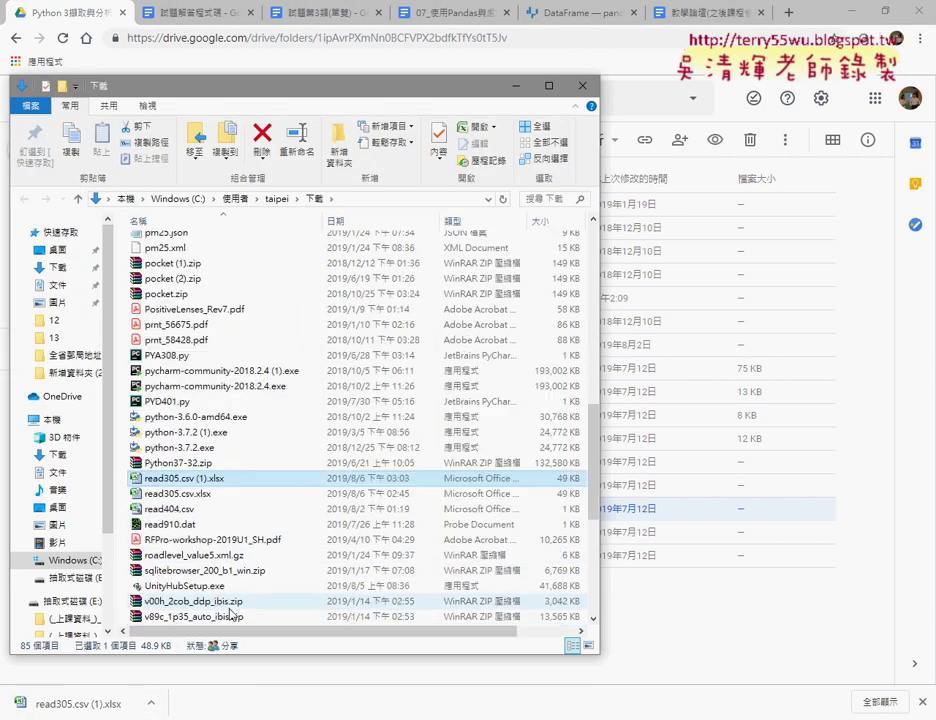
pyautogui.click(192, 494)
# Open read305.csv.xlsx in Excel, scan the case columns from 發病日 across, then return to Chrome
pyautogui.doubleClick(190, 494)
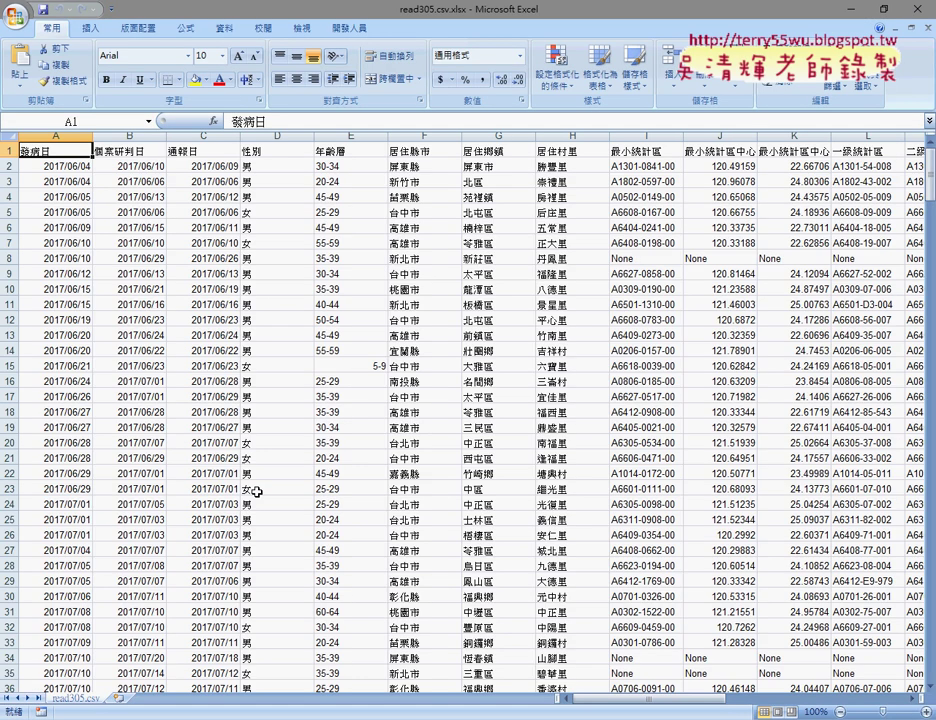
pyautogui.click(70, 135)
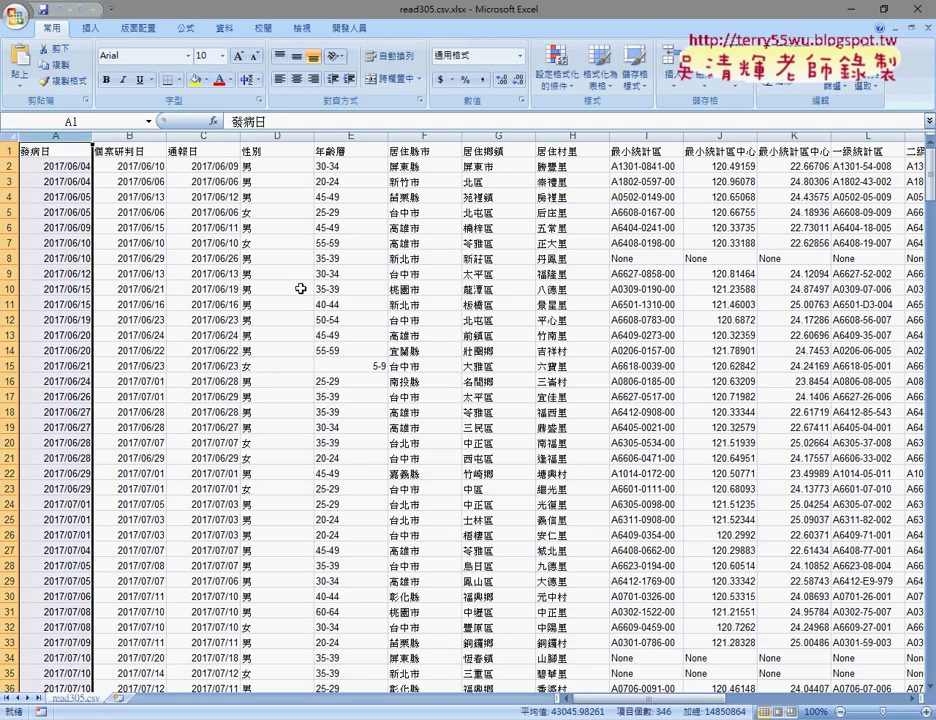
pyautogui.moveTo(643, 705)
pyautogui.mouseDown()
pyautogui.moveTo(650, 702)
pyautogui.moveTo(541, 711)
pyautogui.mouseUp()
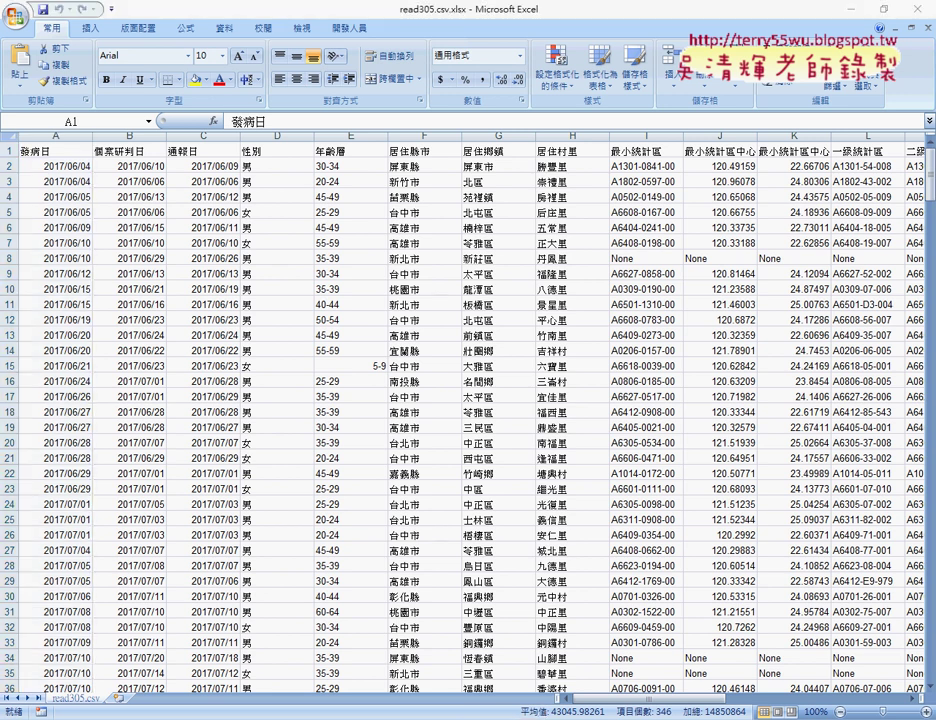
pyautogui.hotkey('alt', 'Tab')
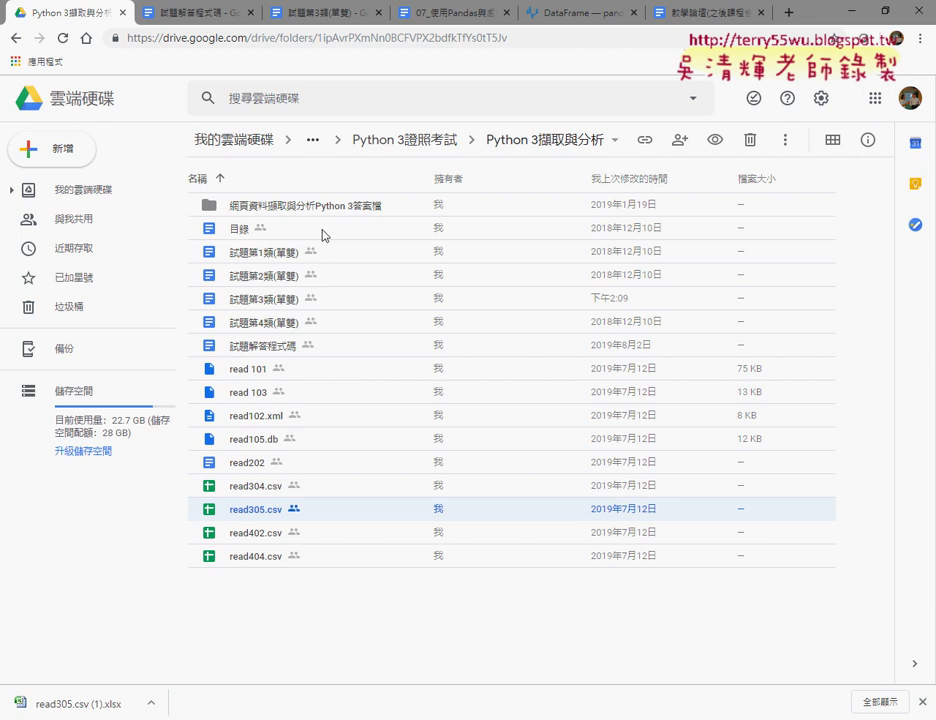
# In the 試題第3類 document, highlight the four required outputs a to d
pyautogui.click(318, 28)
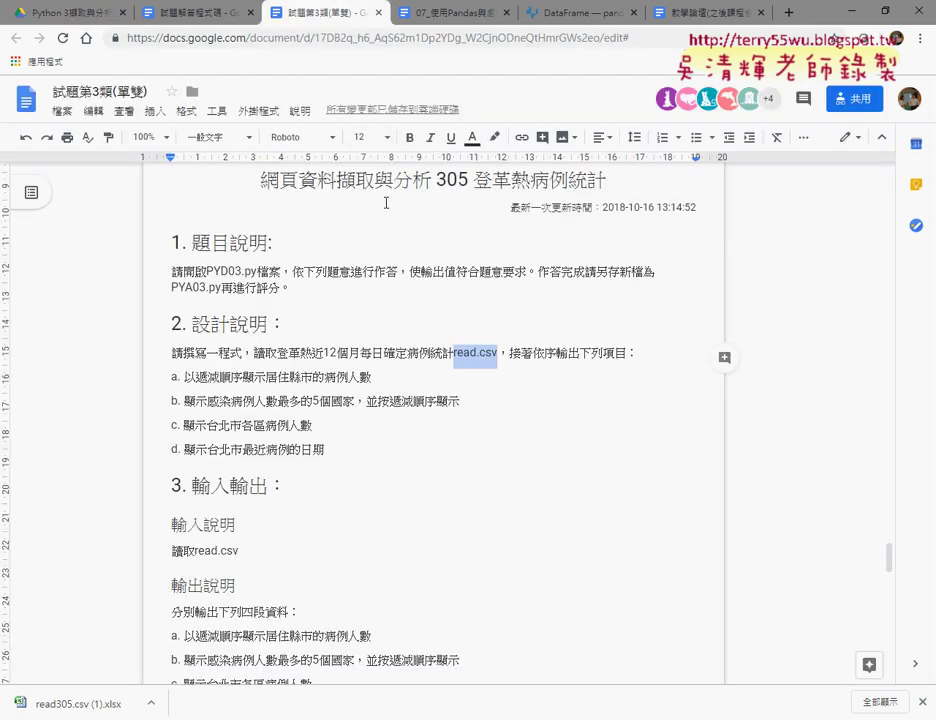
pyautogui.click(348, 352)
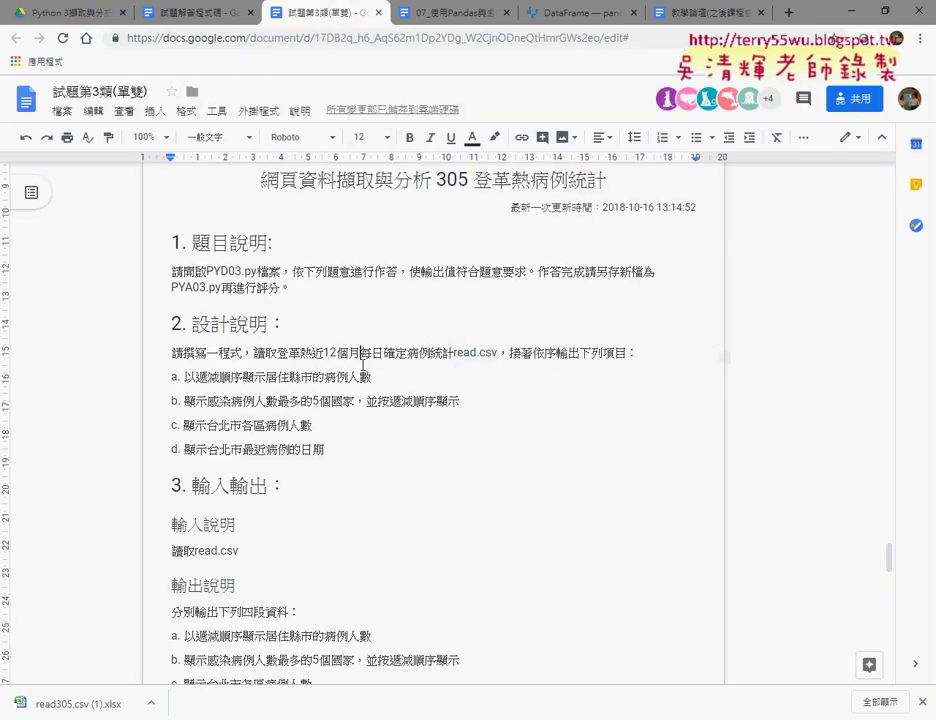
pyautogui.scroll(-1, 360, 350)
pyautogui.moveTo(169, 303); pyautogui.dragTo(357, 372)
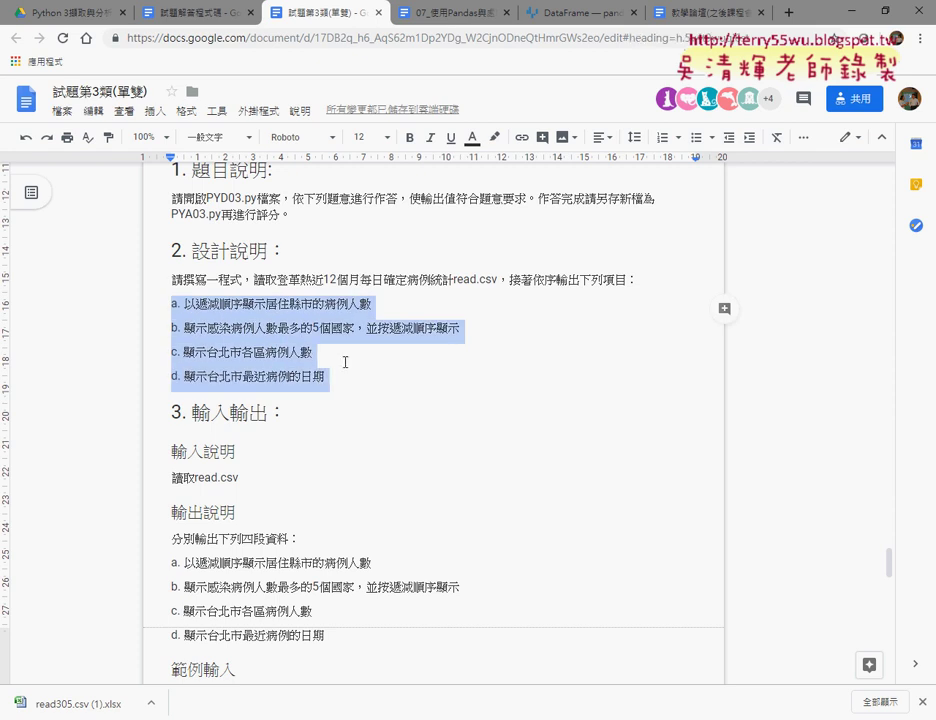
pyautogui.click(209, 308)
# Highlight requirements a (descending county counts) and b (top five countries), then go to Excel
pyautogui.moveTo(208, 307); pyautogui.dragTo(372, 304)
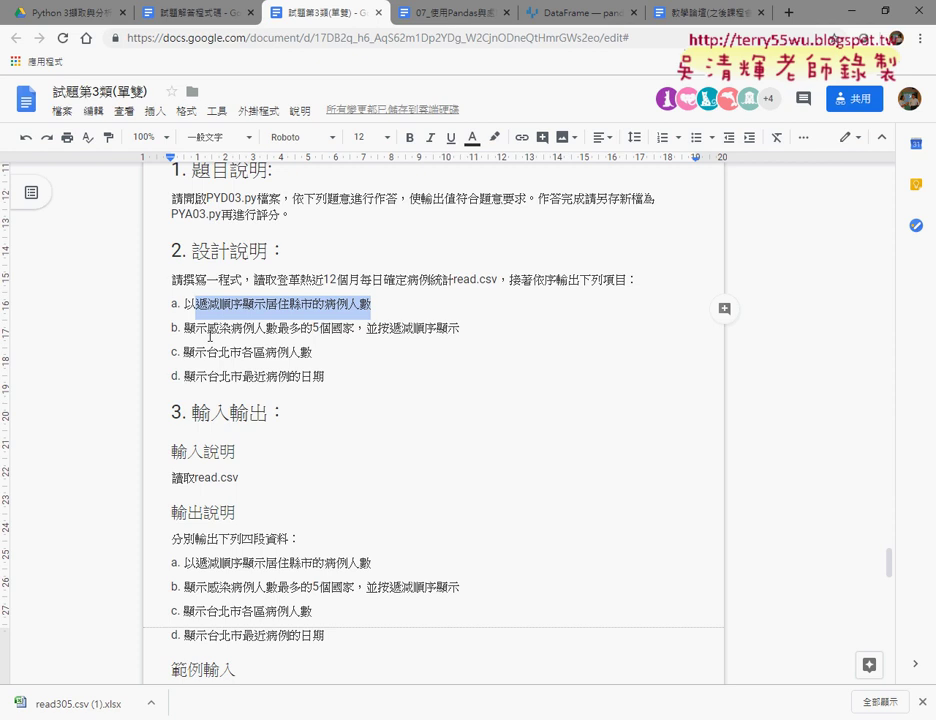
pyautogui.moveTo(207, 327); pyautogui.dragTo(353, 321)
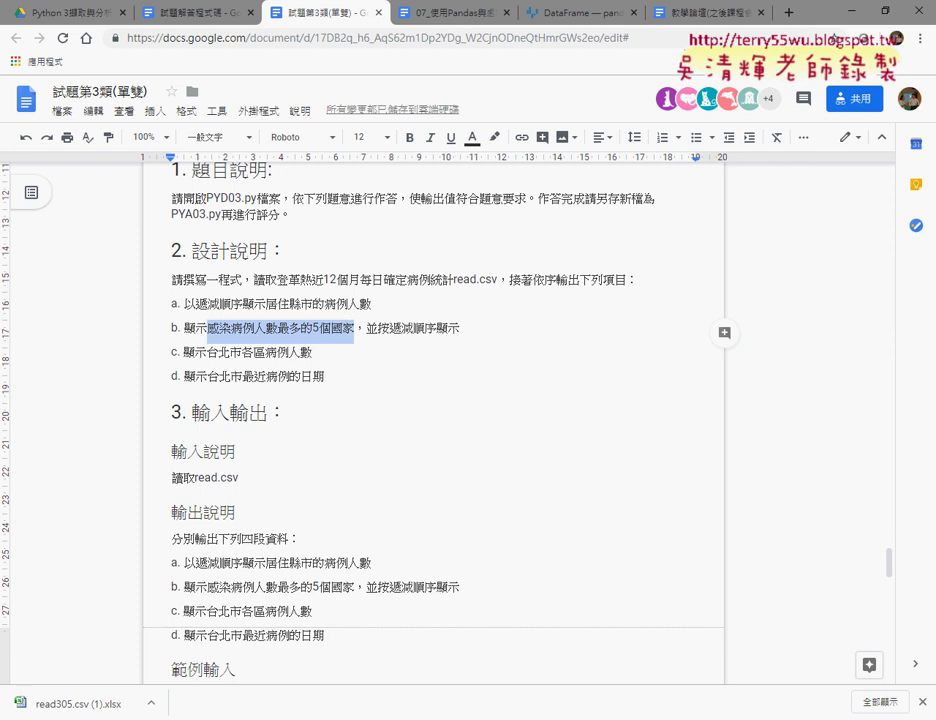
pyautogui.hotkey('alt', 'Tab')
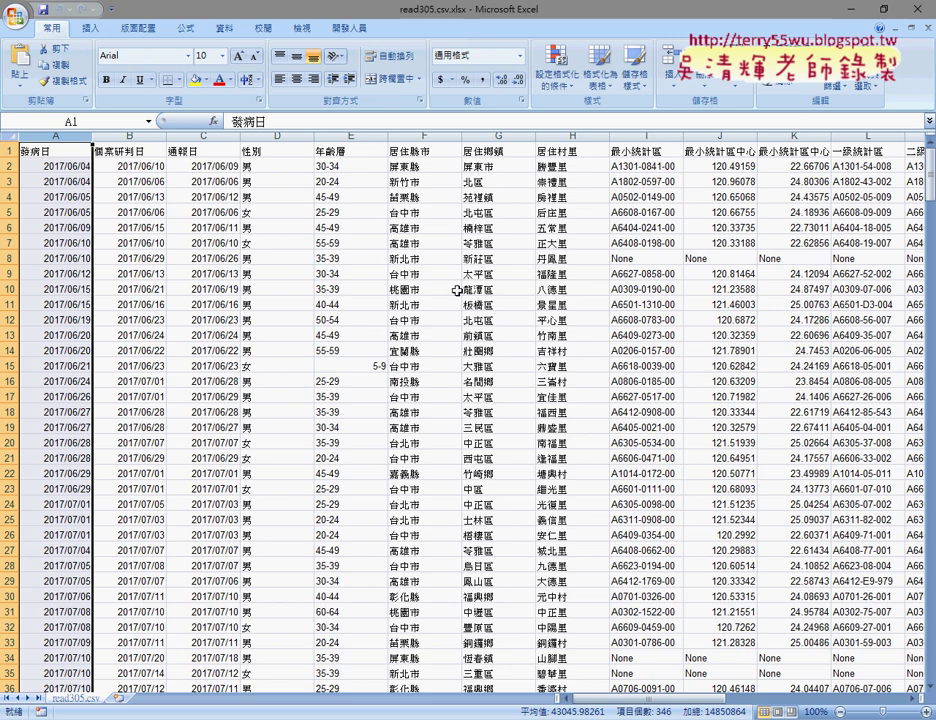
# Locate the 感染國家 column R (e.g. 泰國 in R2) and the 居住縣市 column F
pyautogui.moveTo(712, 700); pyautogui.dragTo(735, 703)
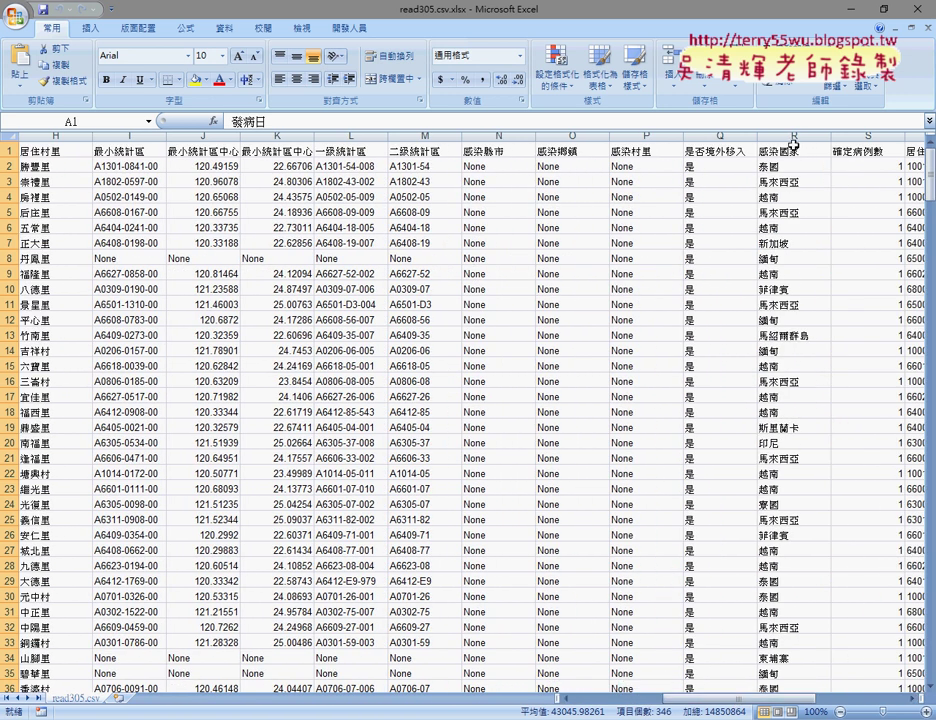
pyautogui.click(794, 136)
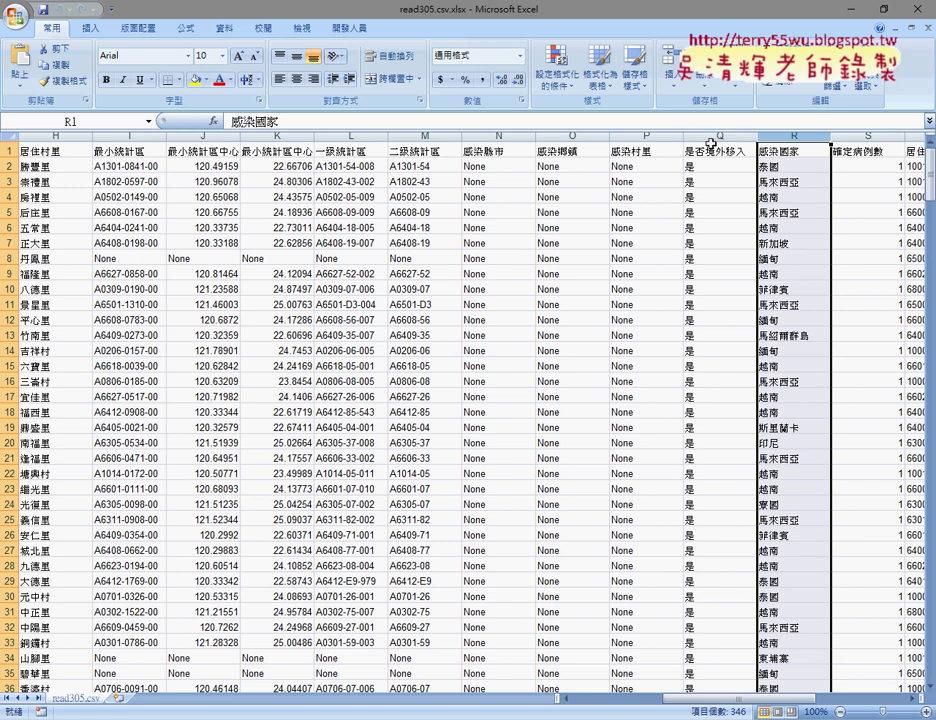
pyautogui.click(777, 170)
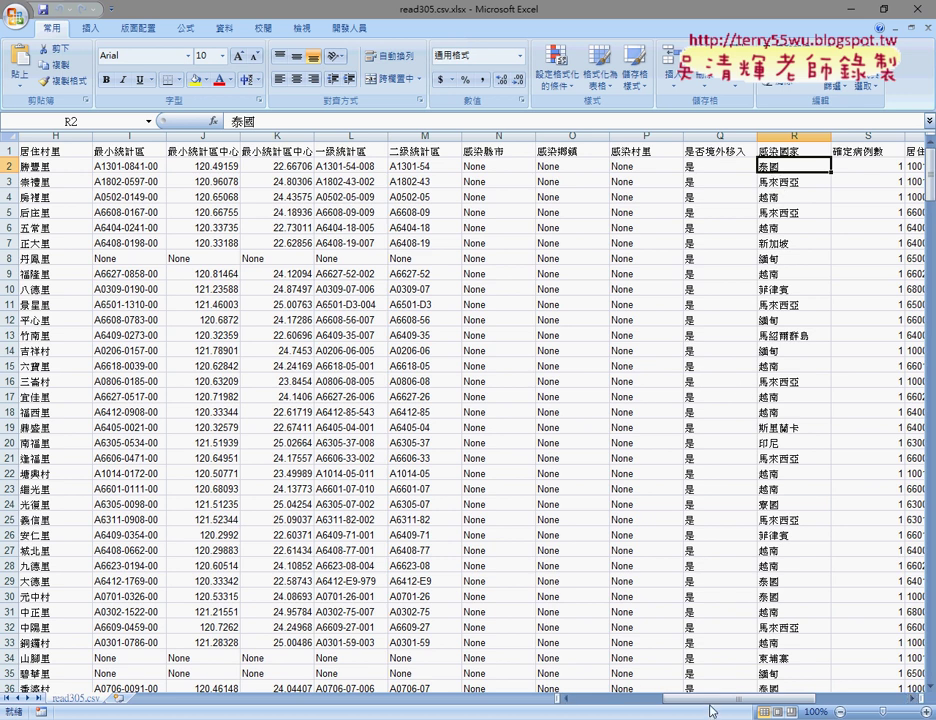
pyautogui.moveTo(711, 700); pyautogui.dragTo(818, 700)
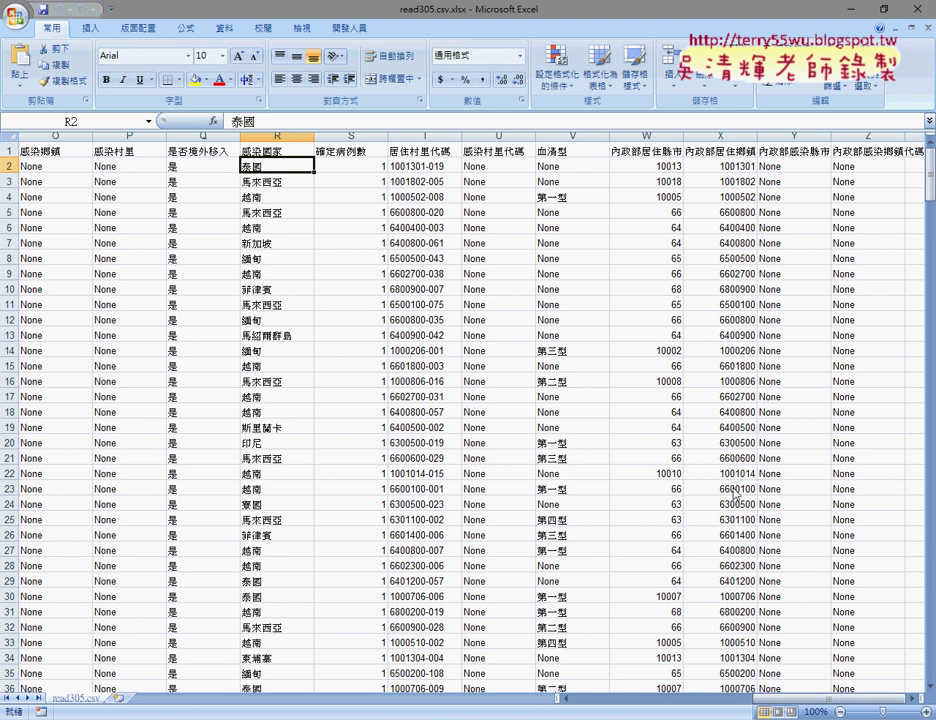
pyautogui.moveTo(760, 699); pyautogui.dragTo(600, 699)
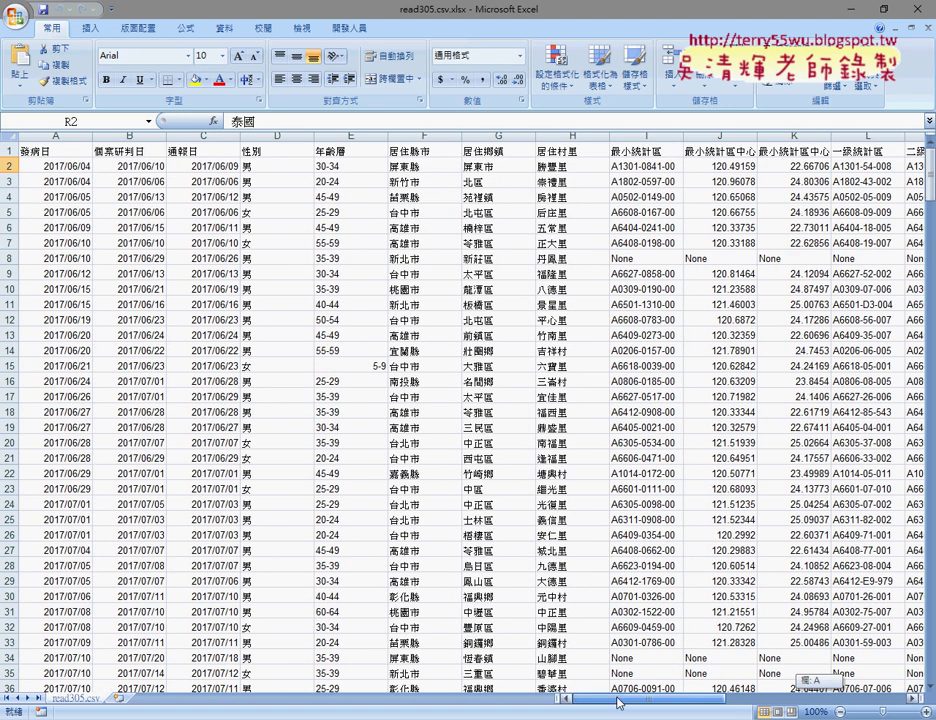
pyautogui.click(421, 136)
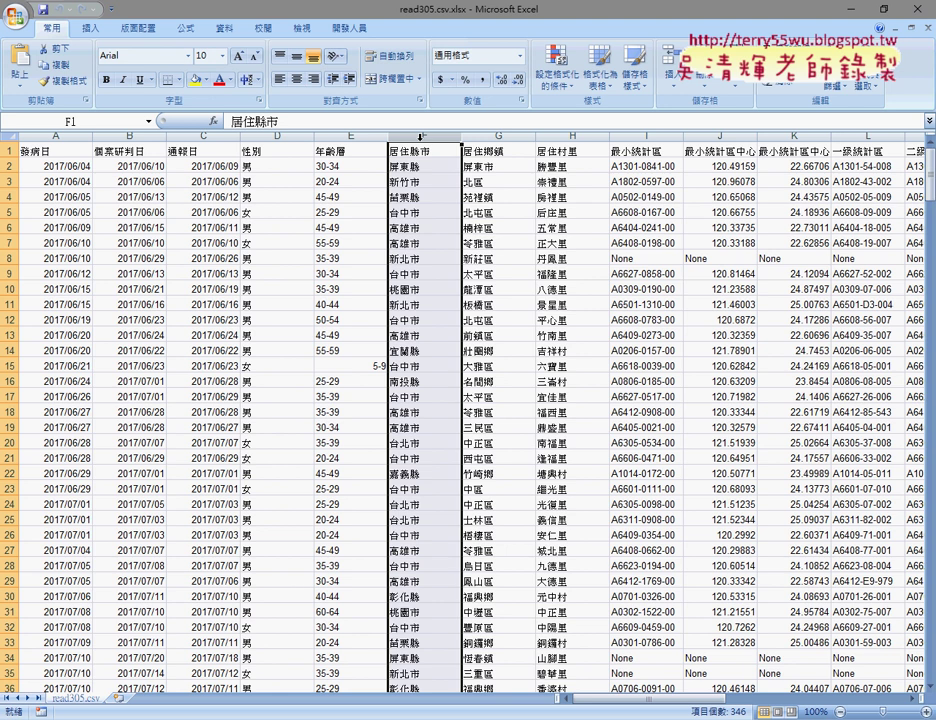
pyautogui.click(245, 680)
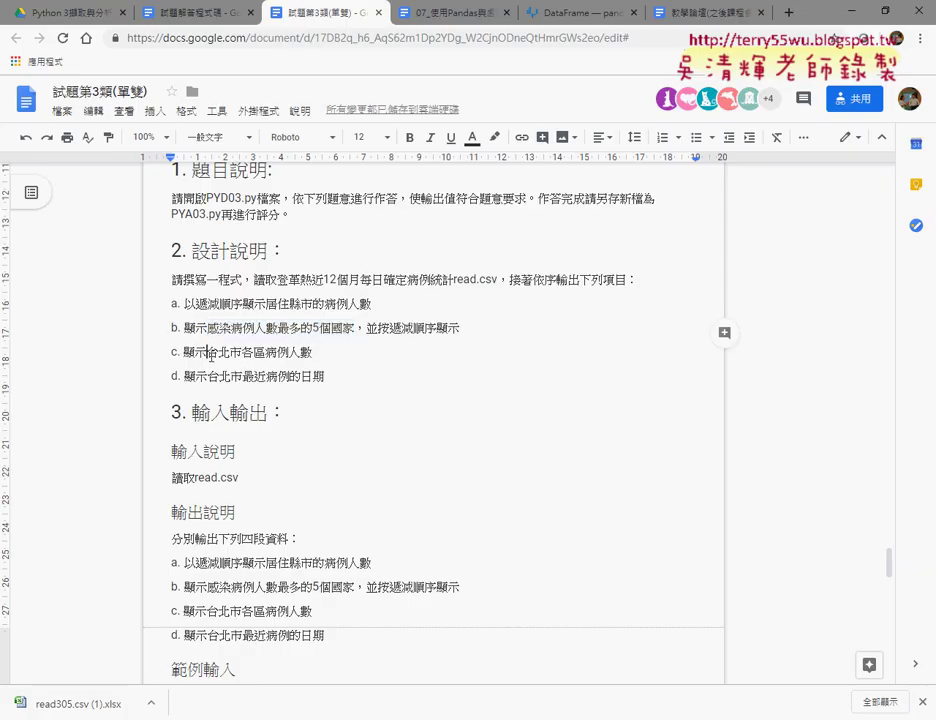
# Highlight requirements c (Taipei districts) and d (Taipei latest-case date), then reveal Excel
pyautogui.moveTo(207, 352); pyautogui.dragTo(263, 356)
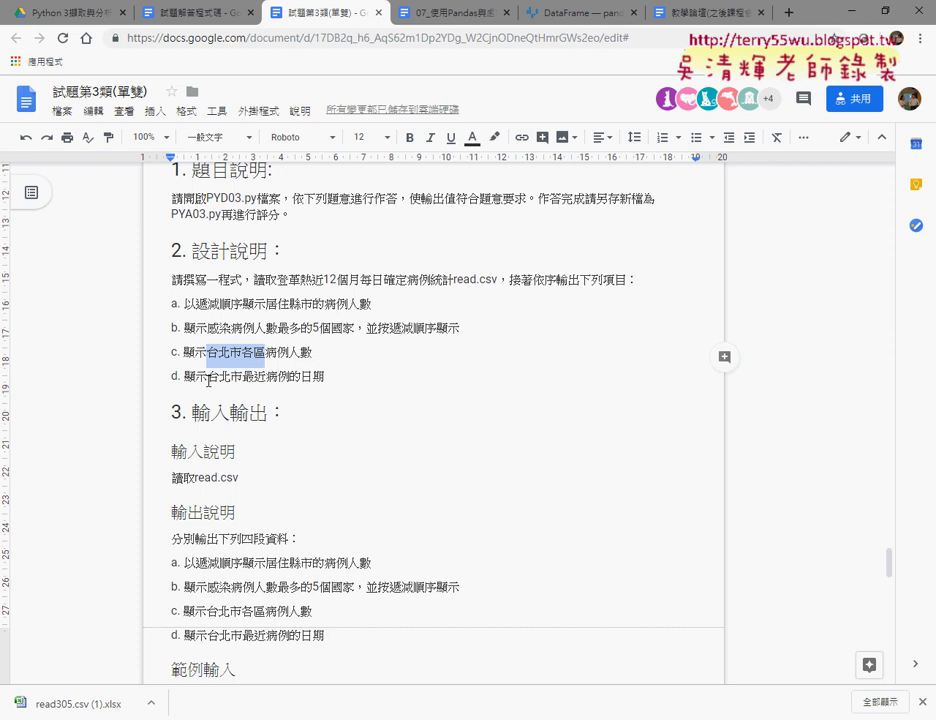
pyautogui.moveTo(207, 376); pyautogui.dragTo(324, 377)
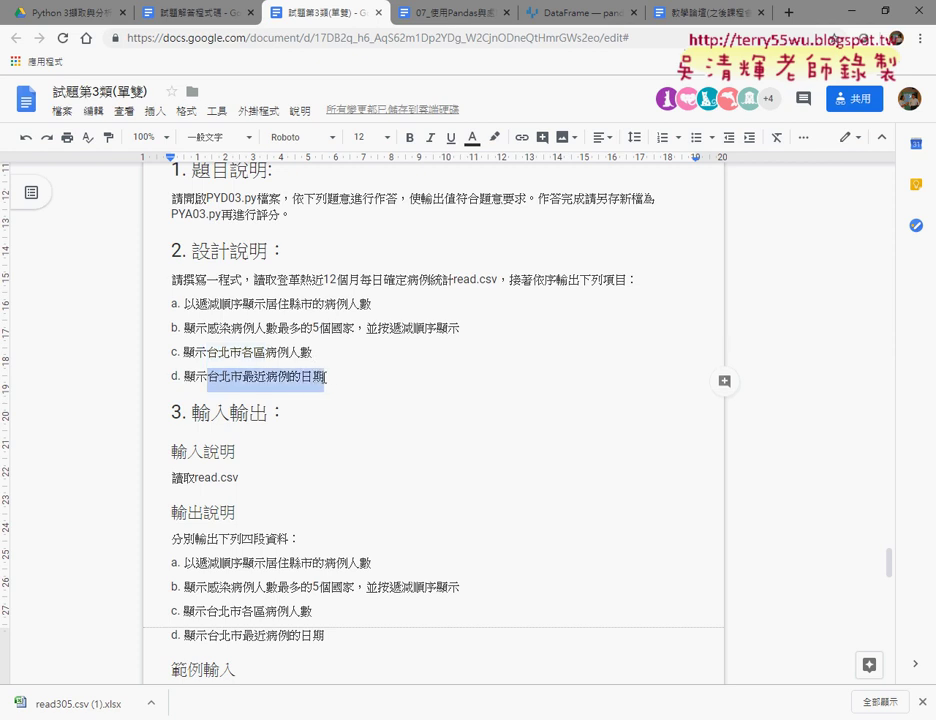
pyautogui.click(866, 12)
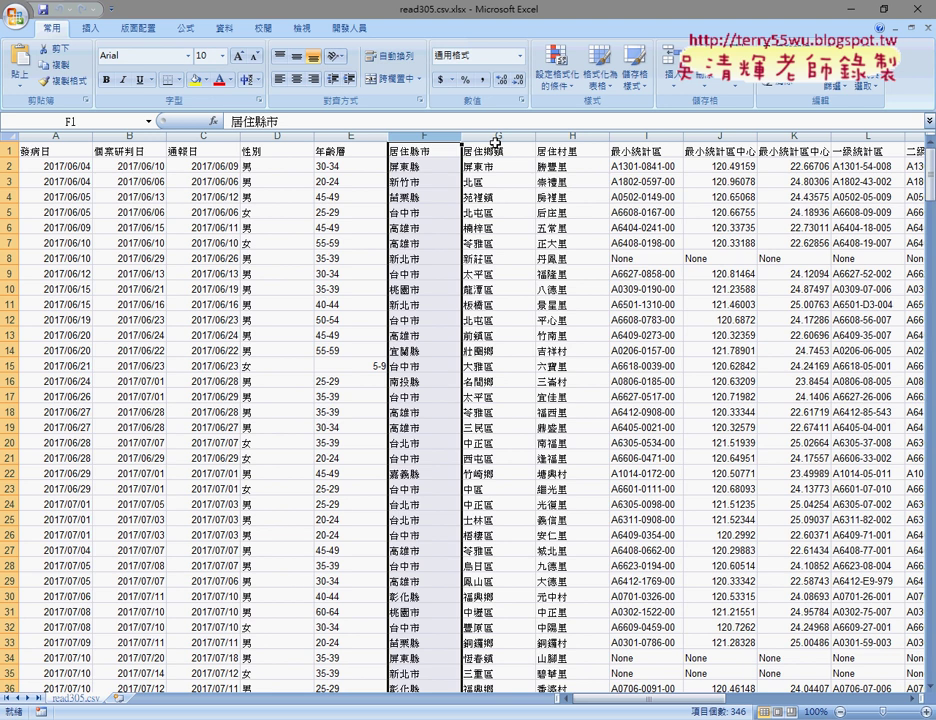
pyautogui.click(494, 136)
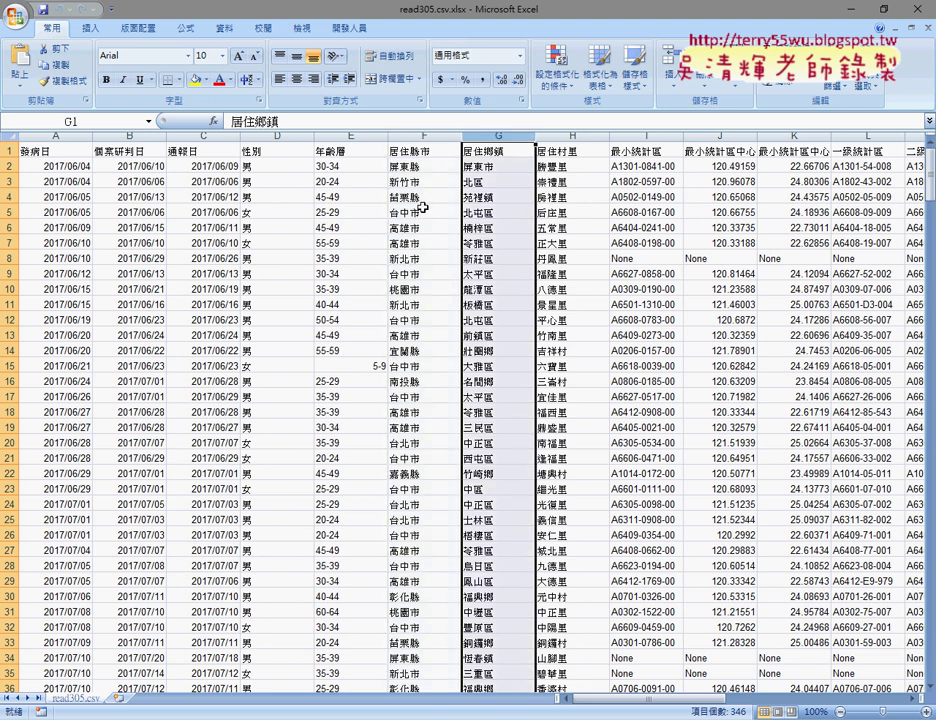
pyautogui.click(420, 136)
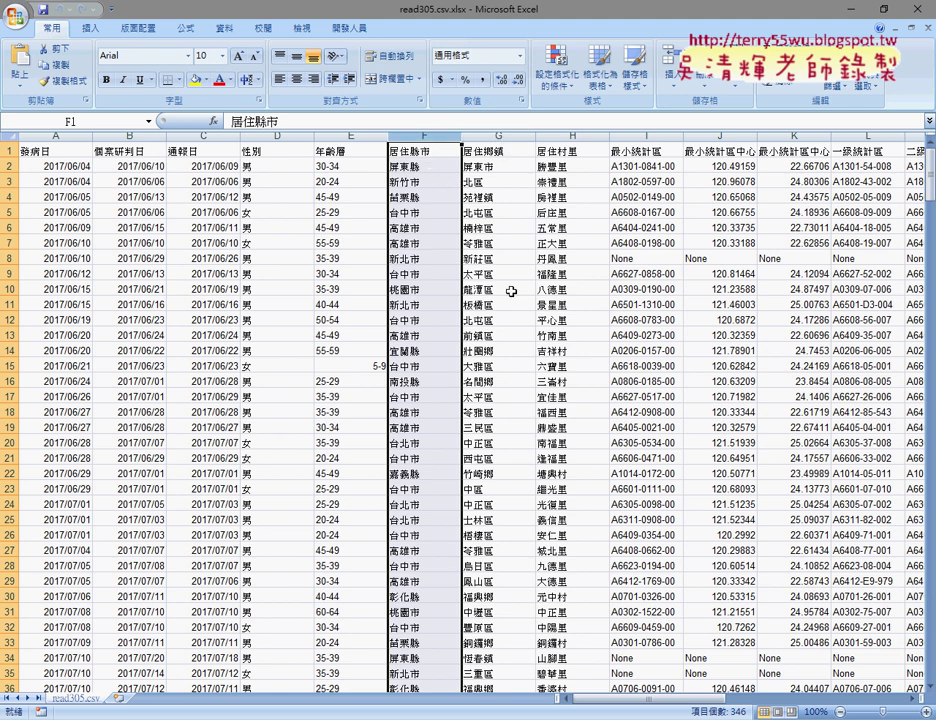
pyautogui.click(423, 151)
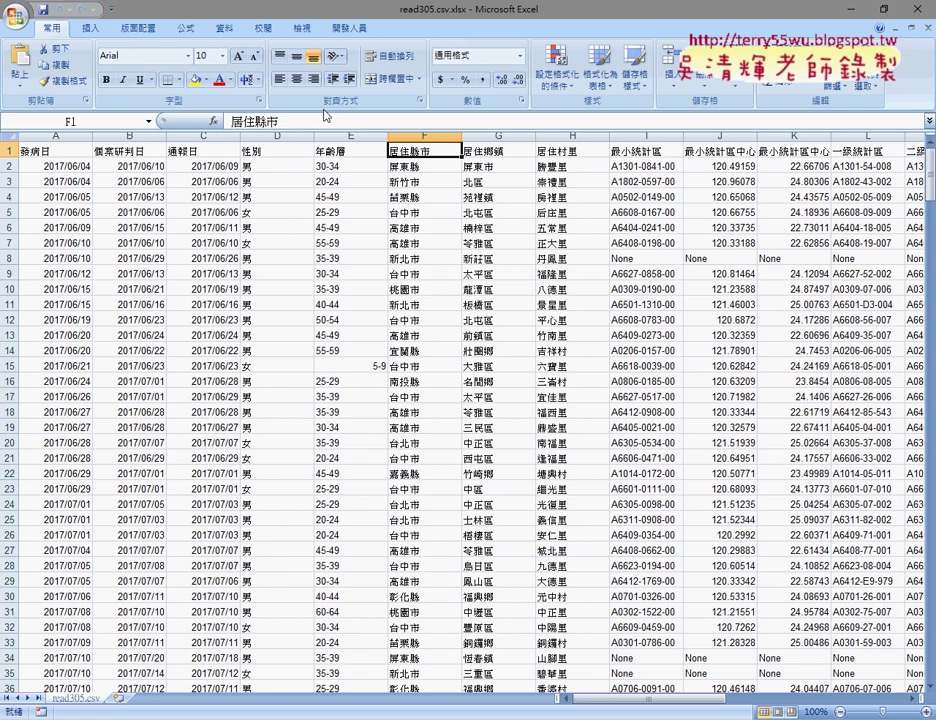
# Turn on Data filtering and filter 居住縣市 to only 台北市 rows
pyautogui.click(225, 29)
pyautogui.click(377, 62)
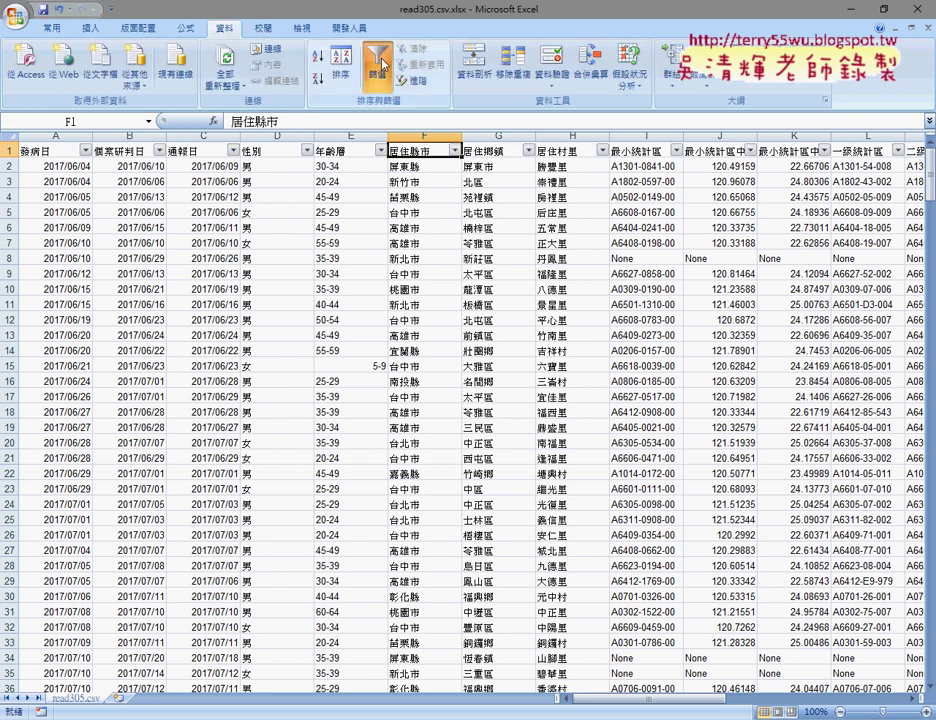
pyautogui.click(455, 150)
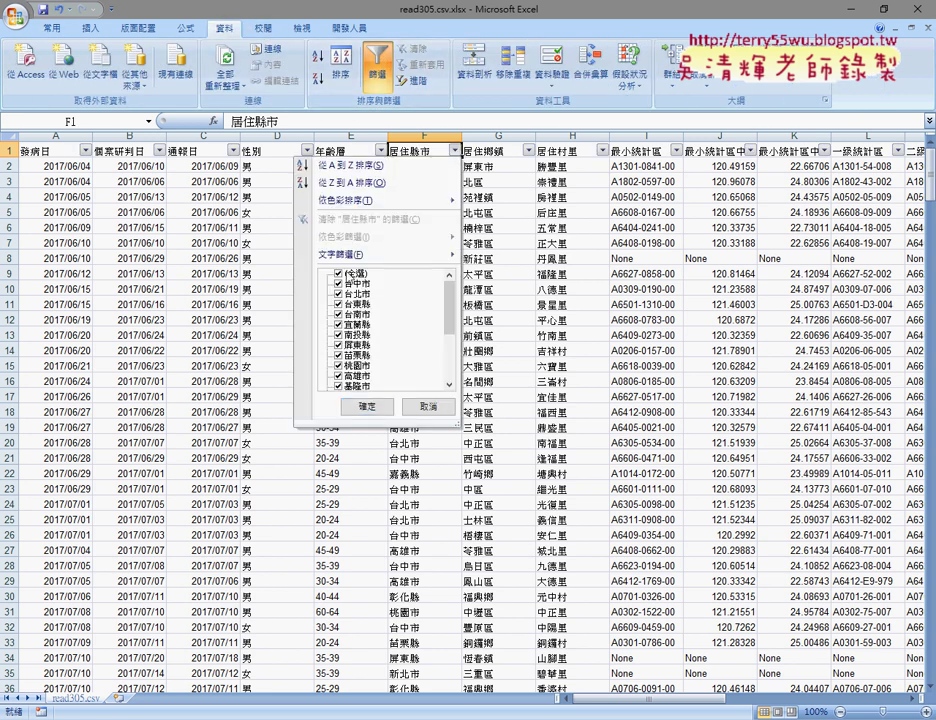
pyautogui.click(340, 273)
pyautogui.click(339, 293)
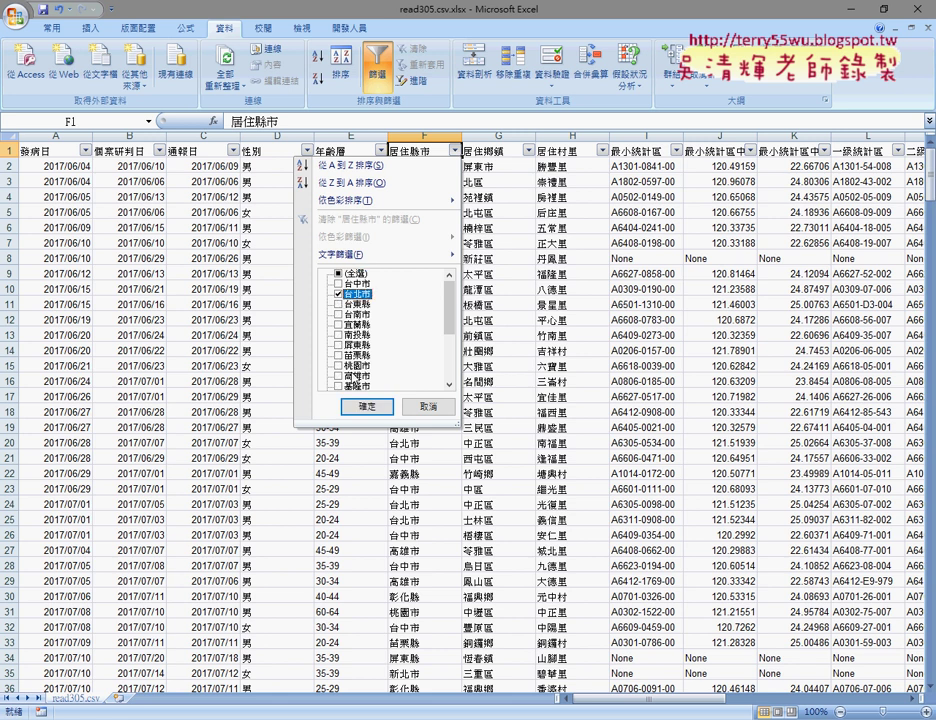
pyautogui.click(369, 406)
pyautogui.scroll(-2, 484, 183)
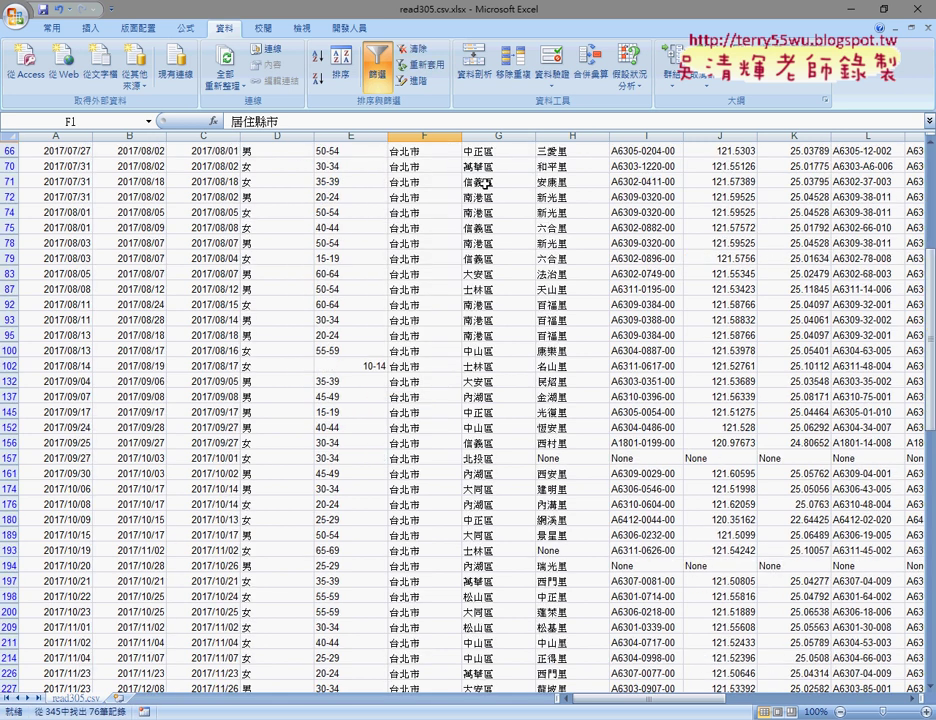
pyautogui.scroll(-4, 484, 183)
pyautogui.scroll(5, 484, 183)
pyautogui.scroll(2, 484, 183)
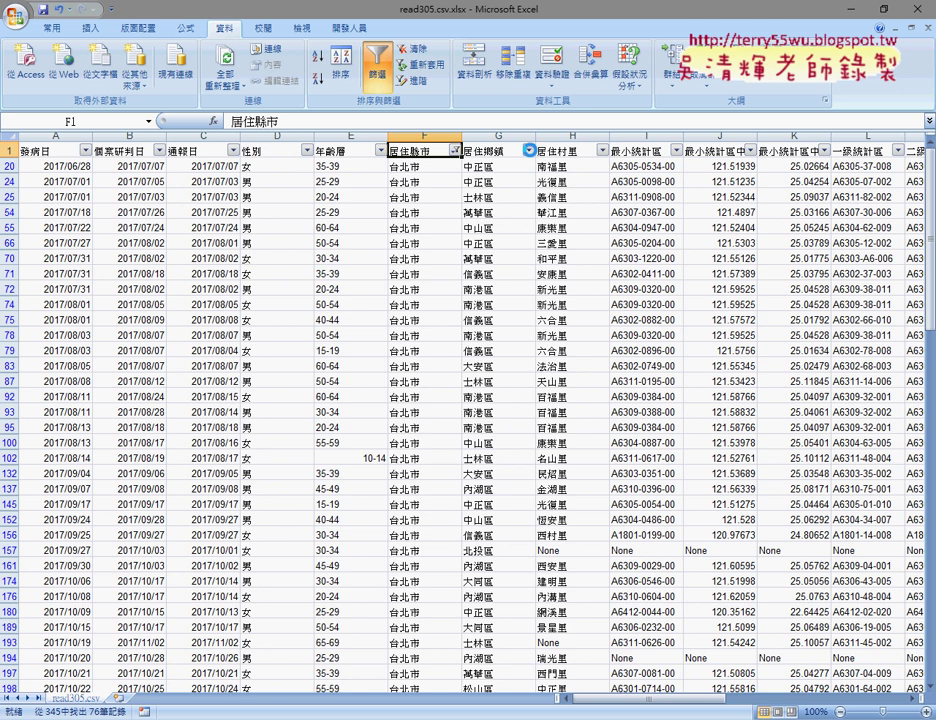
# Narrow 居住鄉鎮 to the seven 士林區 rows, then remove the filter
pyautogui.click(529, 149)
pyautogui.click(411, 273)
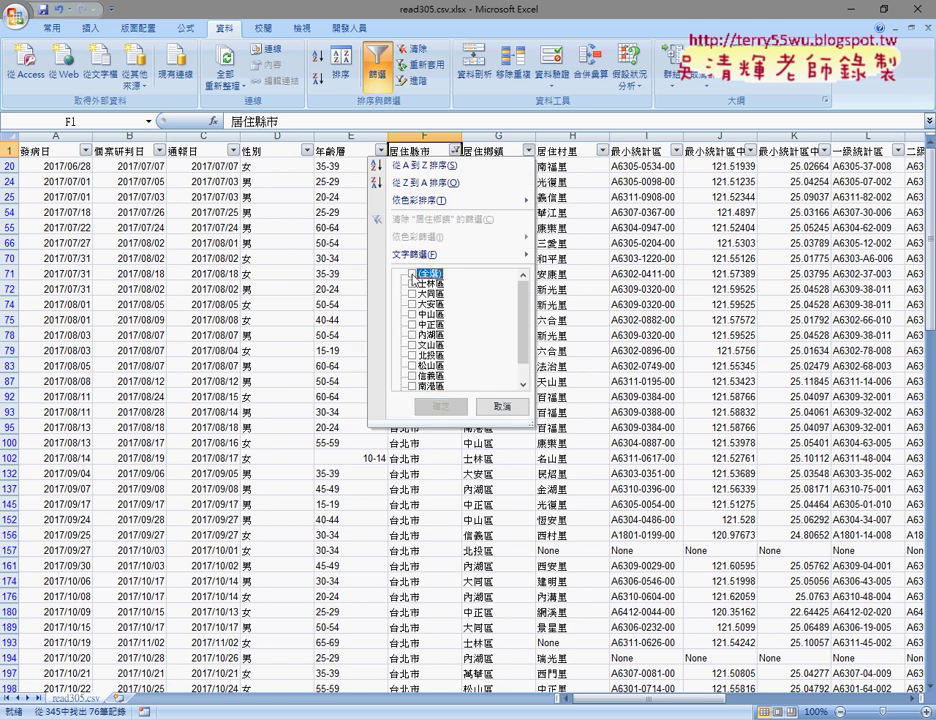
pyautogui.click(411, 284)
pyautogui.click(441, 407)
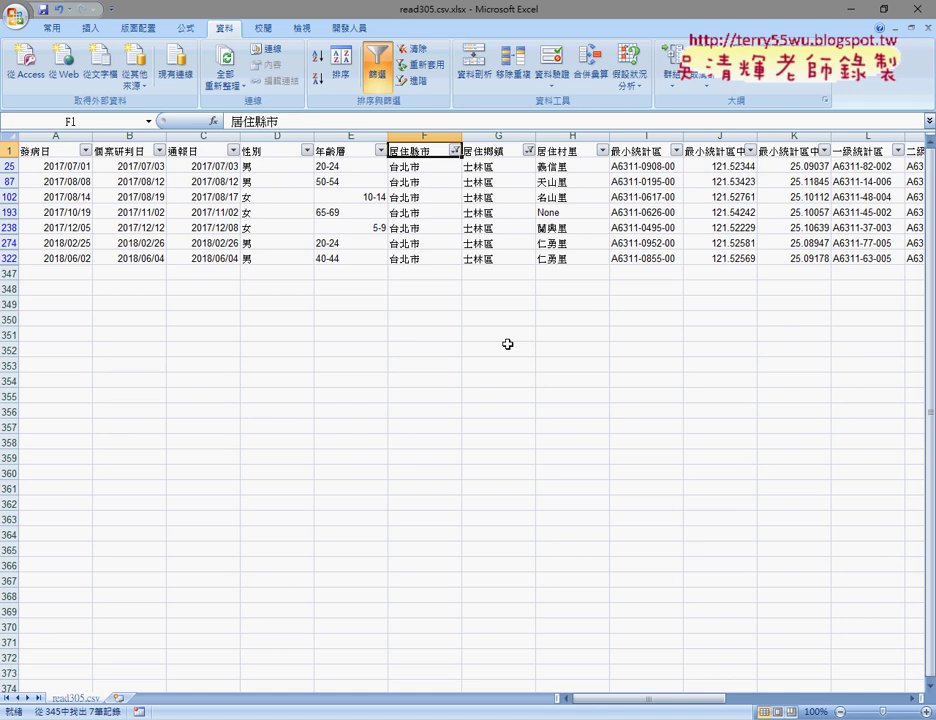
pyautogui.click(377, 62)
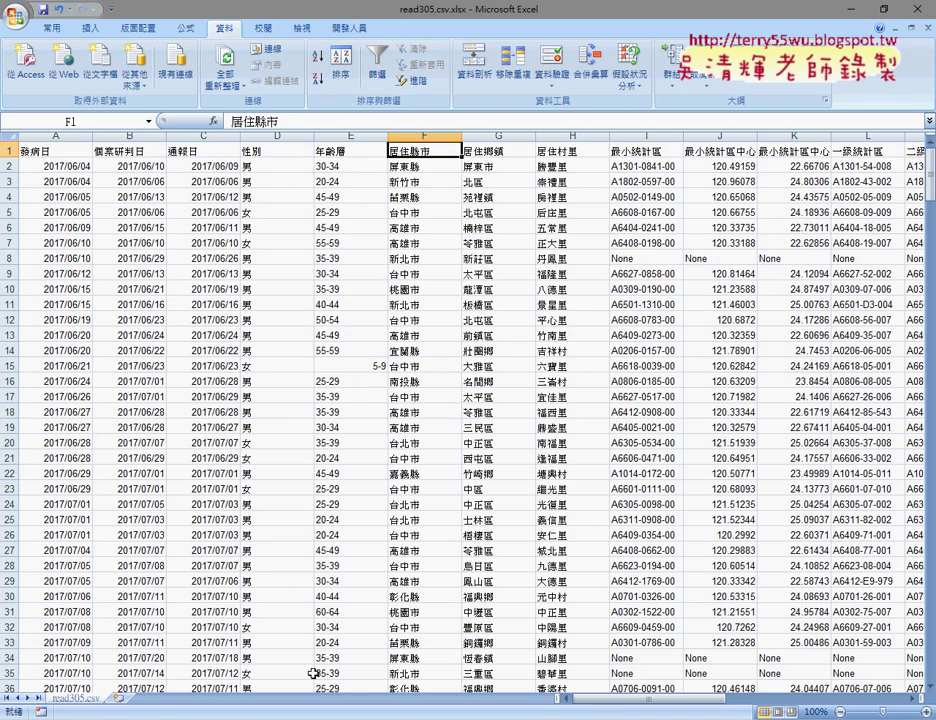
# Reselect requirements a through d in the exam doc before moving on to Eclipse
pyautogui.hotkey('alt', 'Tab')
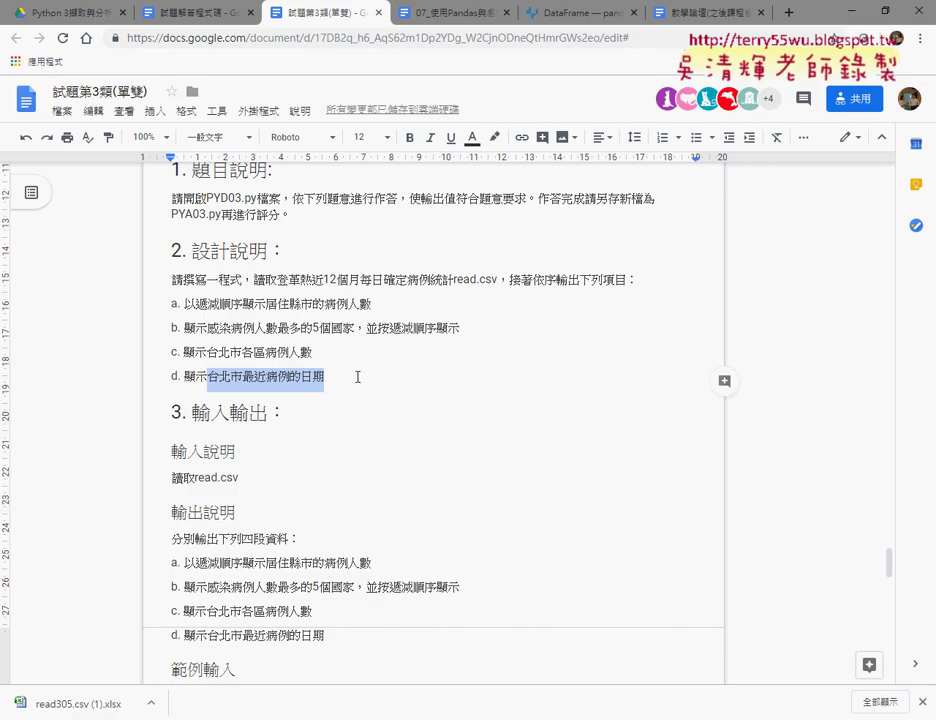
pyautogui.moveTo(347, 380)
pyautogui.mouseDown()
pyautogui.moveTo(202, 335)
pyautogui.moveTo(172, 305)
pyautogui.mouseUp()
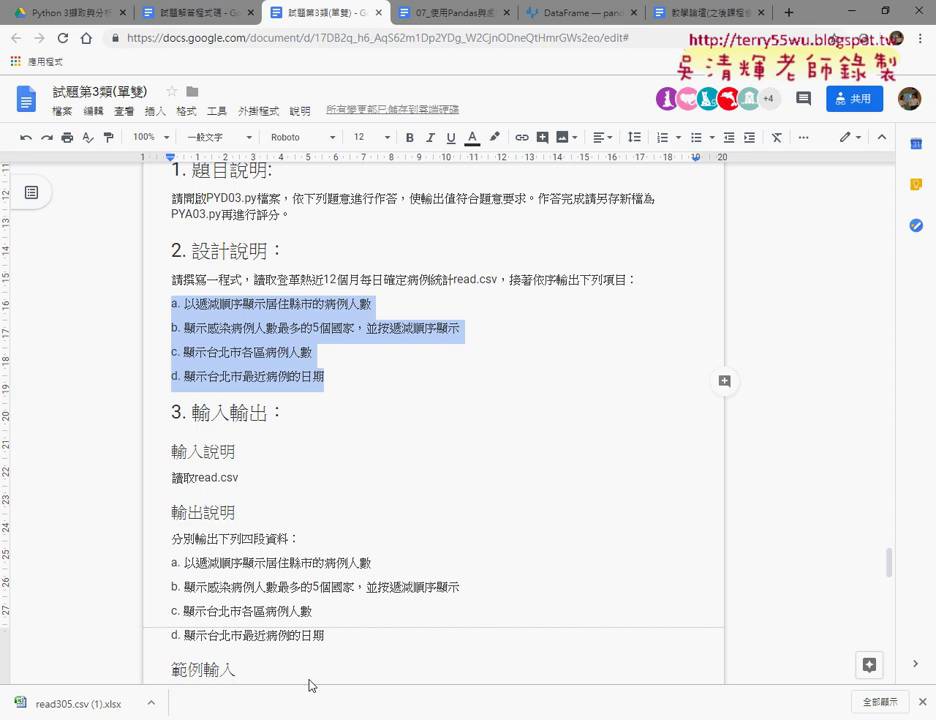
pyautogui.hotkey('alt', 'Tab')
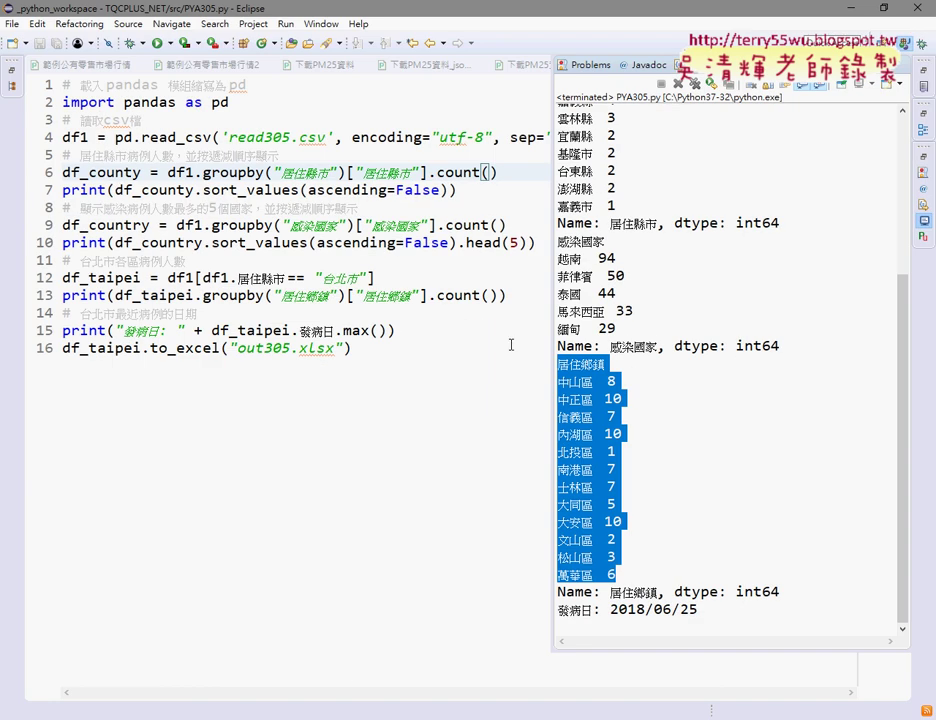
# Scroll the Console output to the top and mark the 台北市 76 and 高雄市 42 counts
pyautogui.click(624, 276)
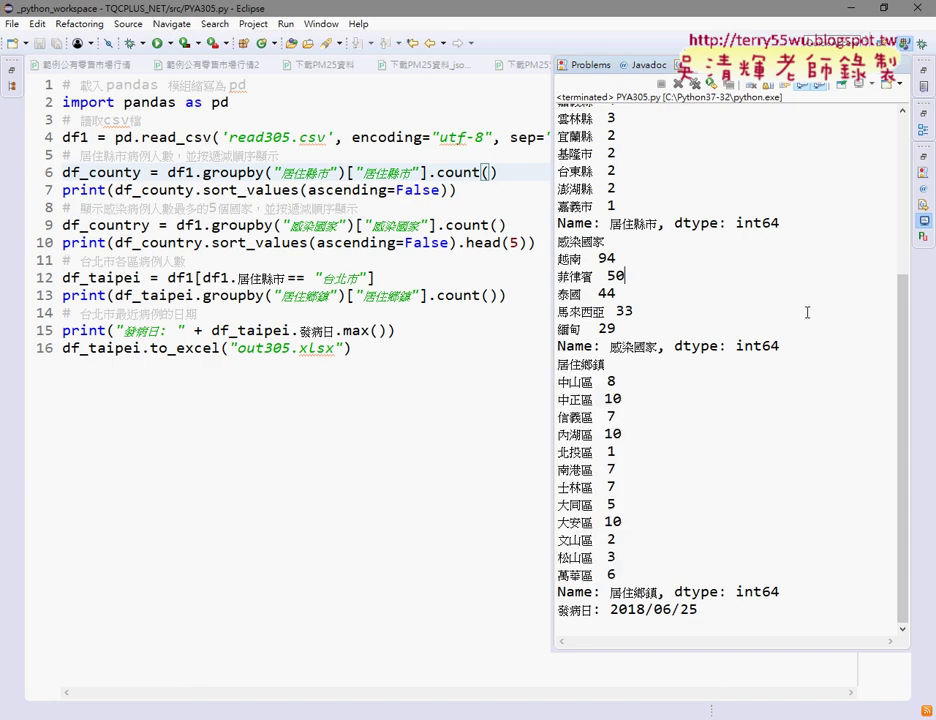
pyautogui.moveTo(903, 359); pyautogui.dragTo(903, 200)
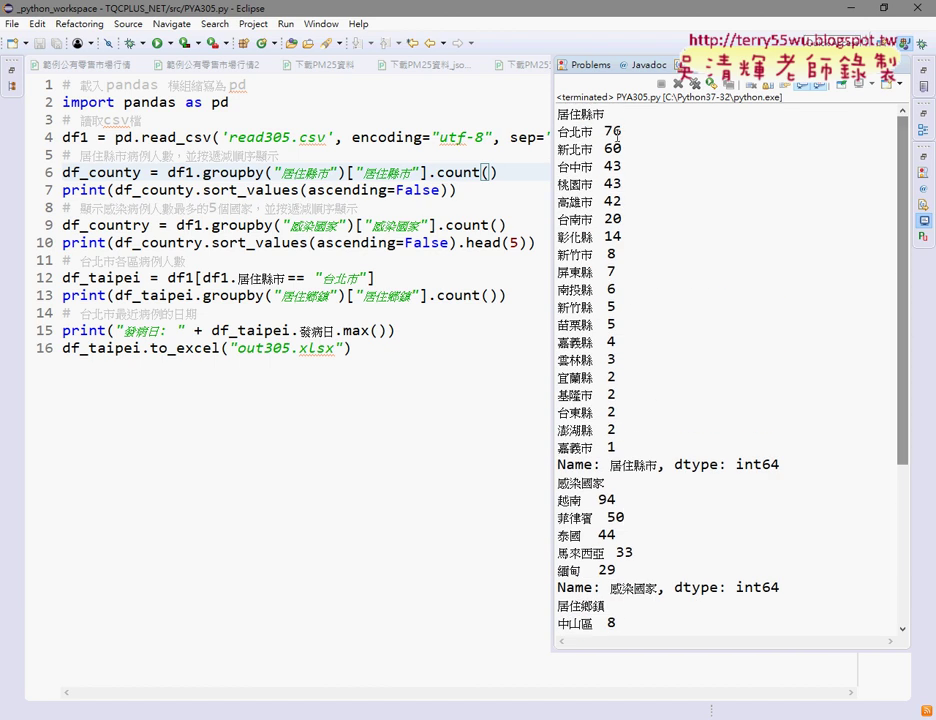
pyautogui.moveTo(558, 112)
pyautogui.mouseDown()
pyautogui.moveTo(614, 150)
pyautogui.moveTo(618, 450)
pyautogui.mouseUp()
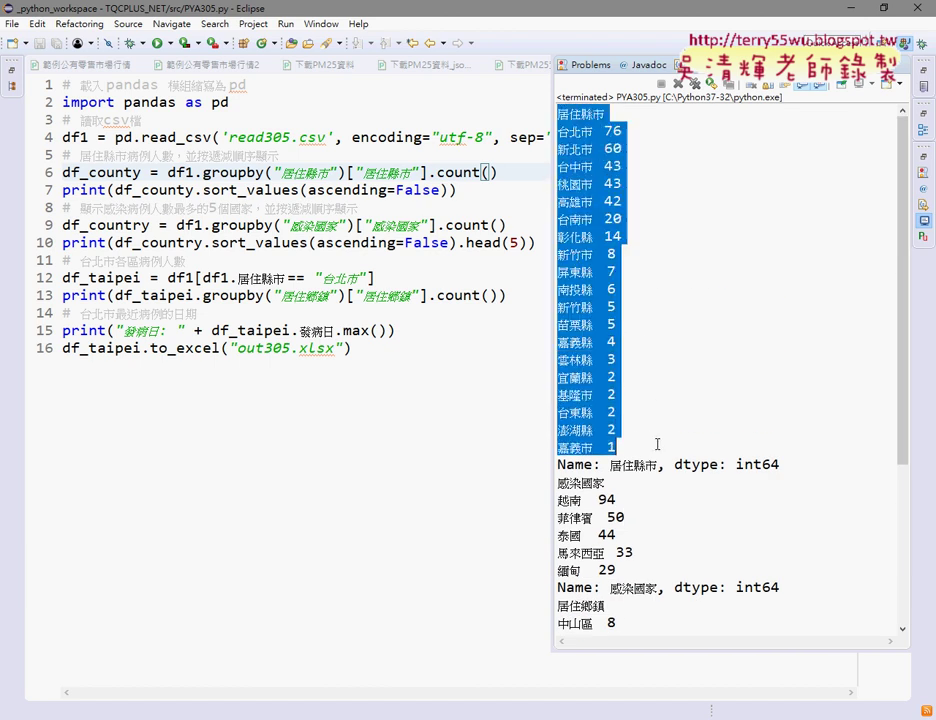
pyautogui.click(583, 129)
pyautogui.moveTo(558, 131); pyautogui.dragTo(622, 131)
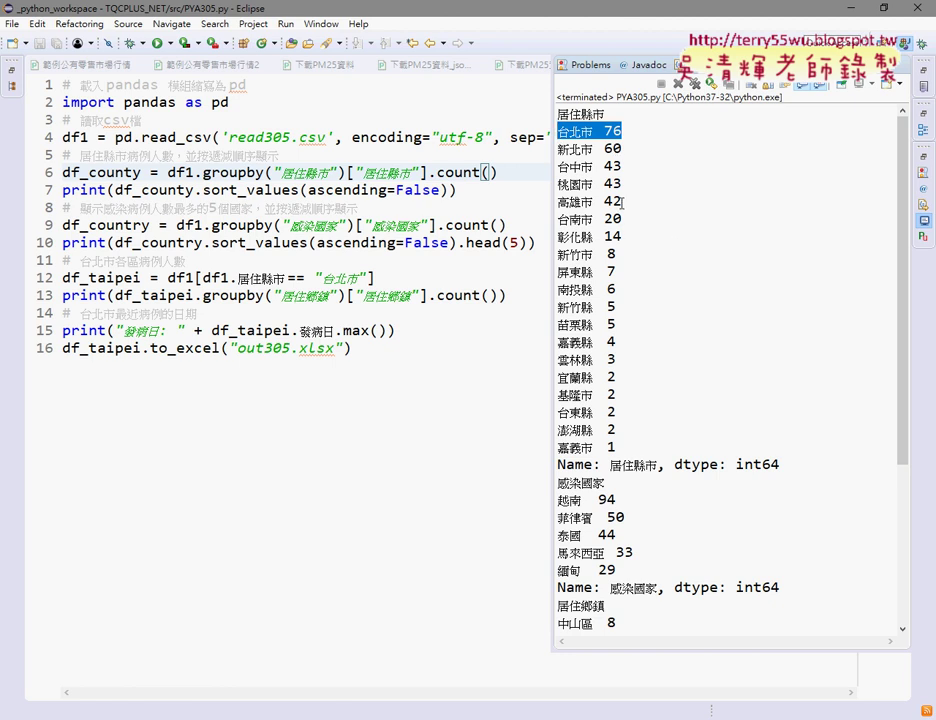
pyautogui.moveTo(558, 201); pyautogui.dragTo(622, 201)
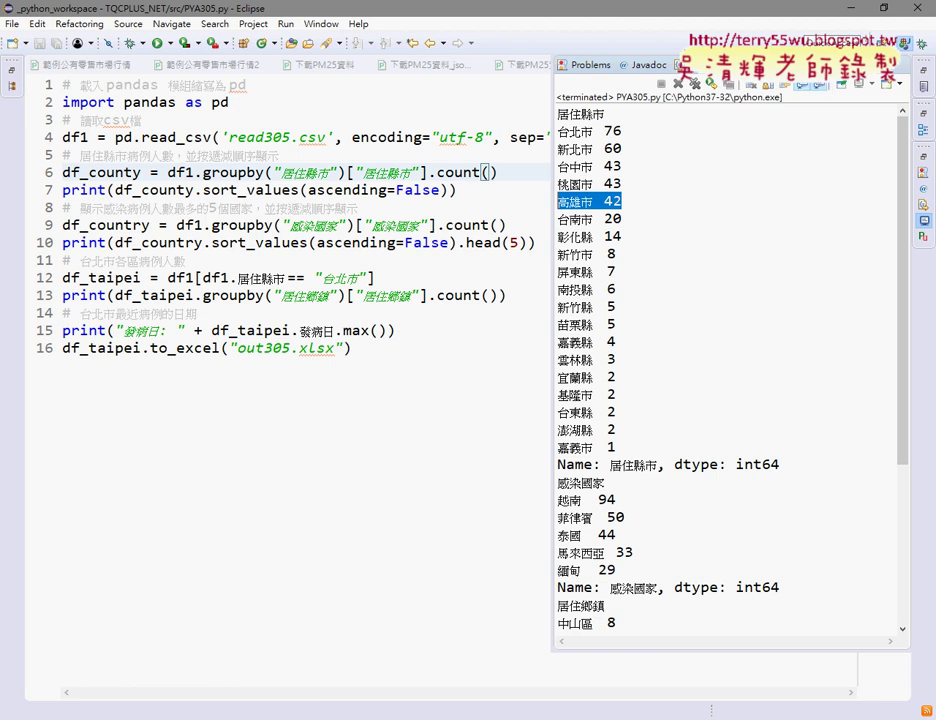
# Restore the maximized Console view to set the script output aside
pyautogui.click(676, 161)
# Minimize Eclipse, highlight and copy requirement a's county-count text, then return to read305.csv.xlsx
pyautogui.click(864, 12)
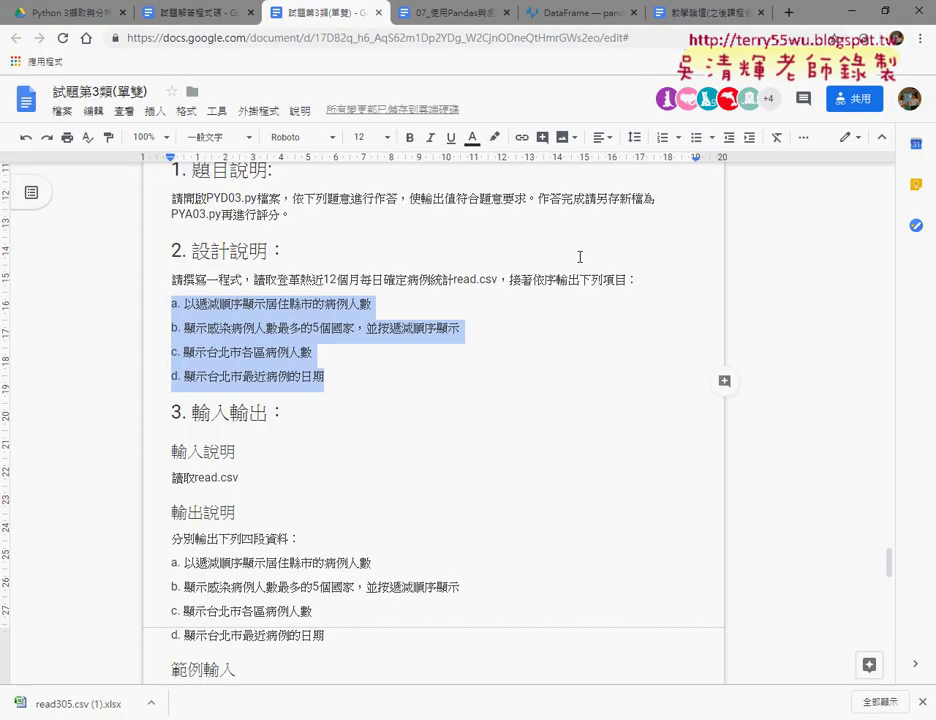
pyautogui.click(380, 380)
pyautogui.moveTo(184, 304); pyautogui.dragTo(380, 303)
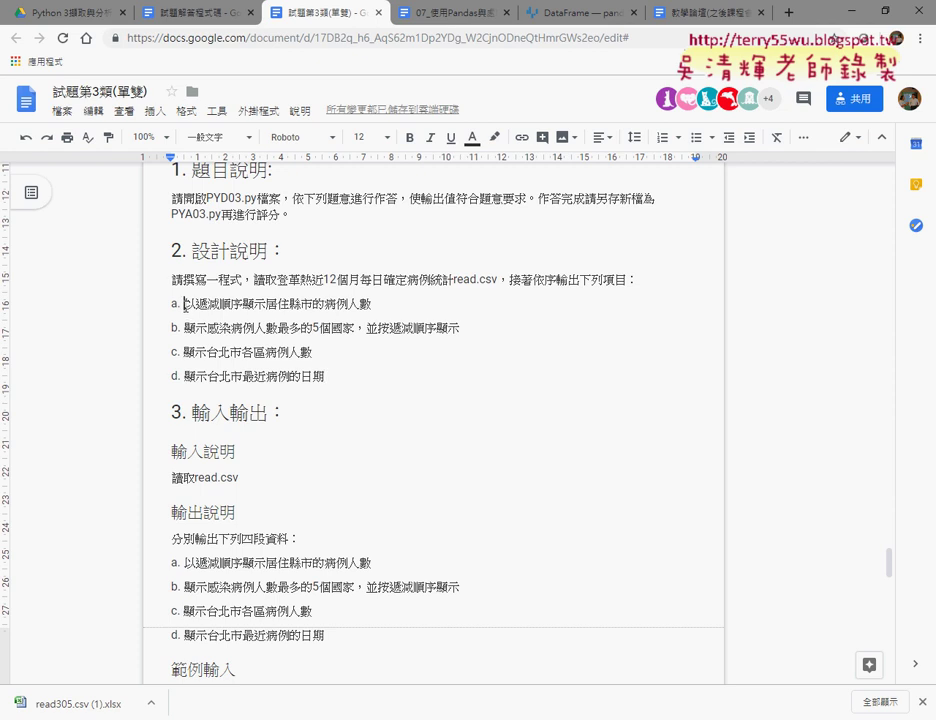
pyautogui.hotkey('ctrl', 'c')
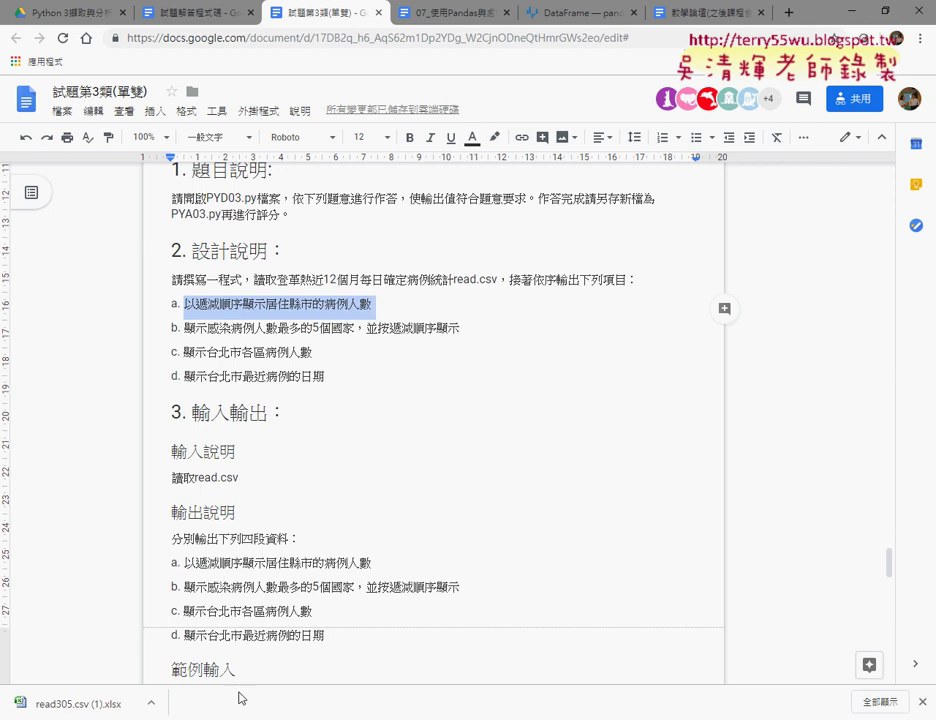
pyautogui.hotkey('alt', 'Tab')
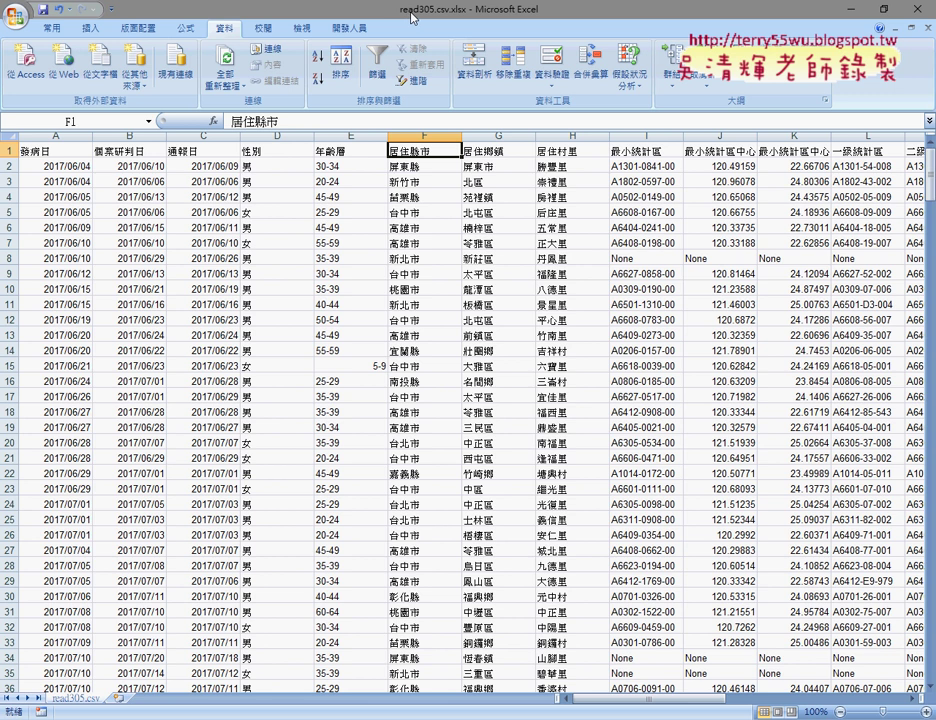
pyautogui.click(350, 288)
pyautogui.moveTo(490, 698); pyautogui.dragTo(831, 706)
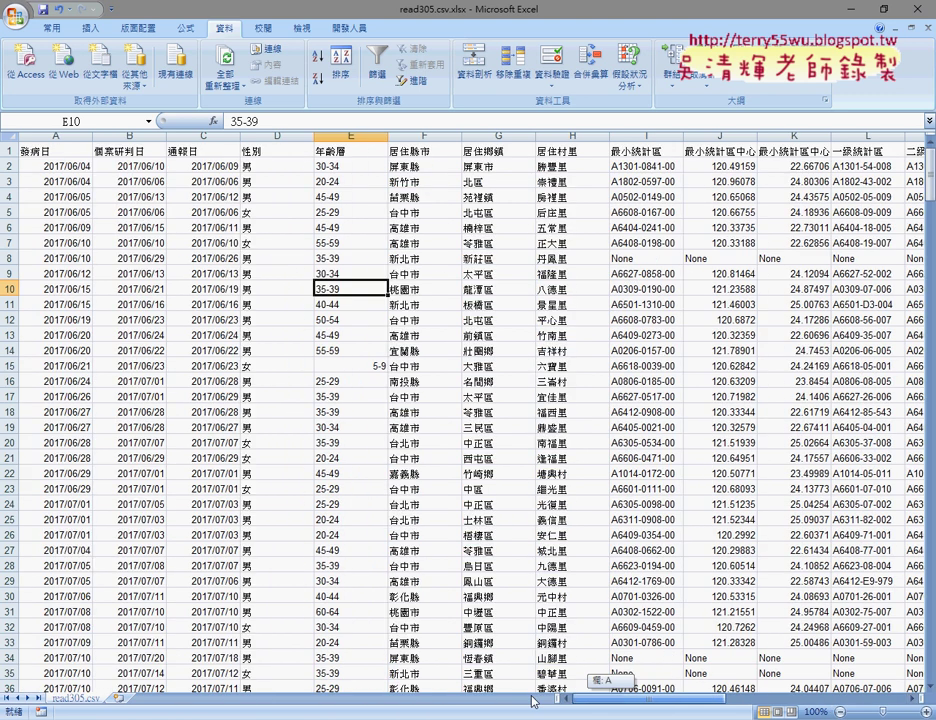
pyautogui.moveTo(831, 706); pyautogui.dragTo(490, 706)
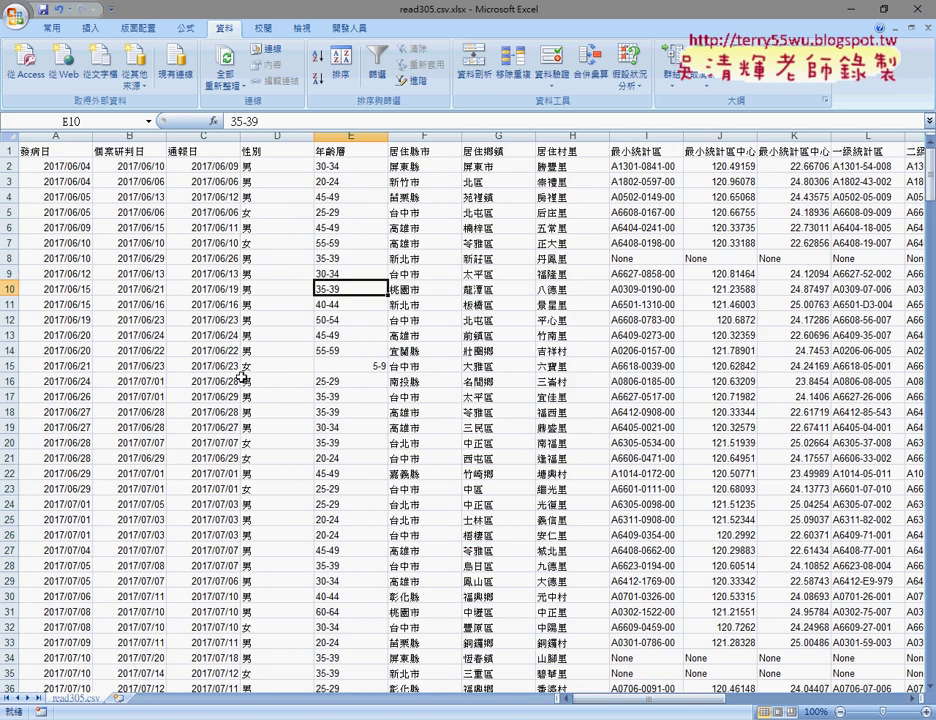
pyautogui.hotkey('alt', 'Tab')
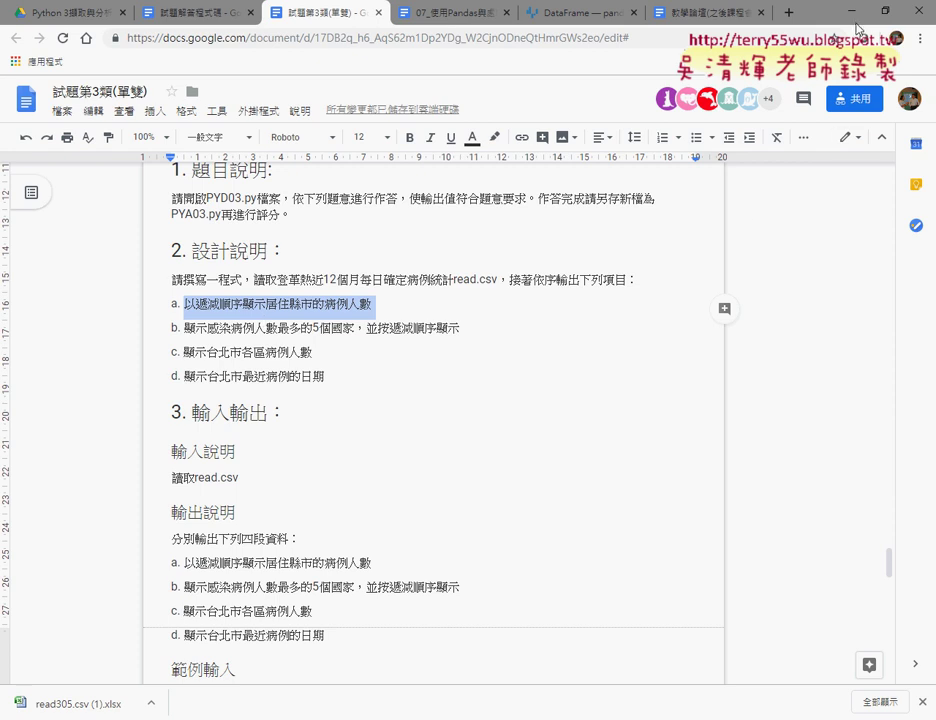
pyautogui.hotkey('alt', 'Tab')
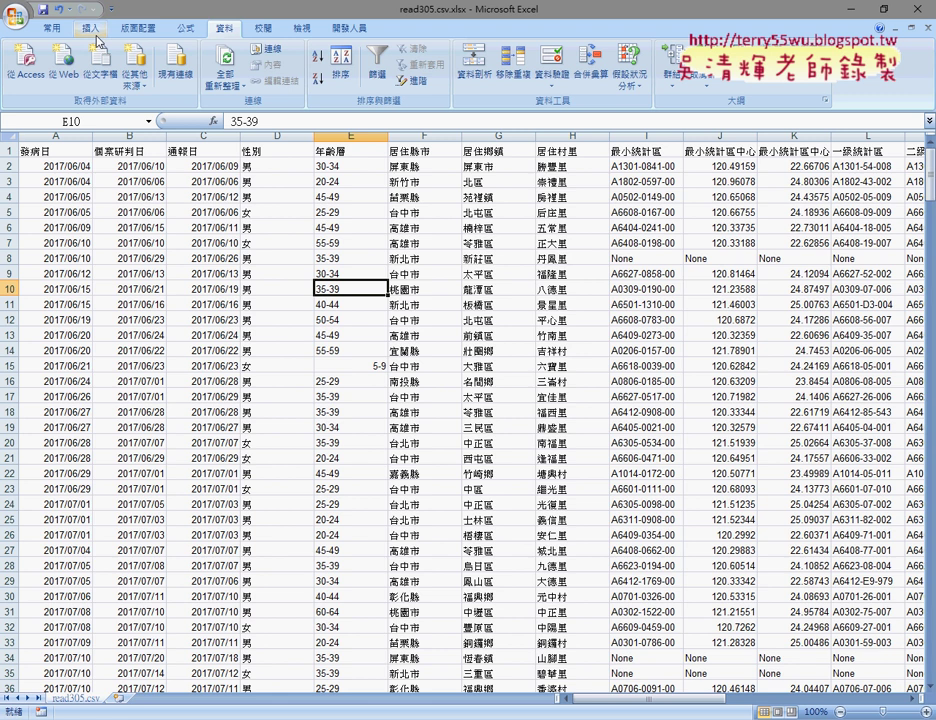
# Insert an empty PivotTable from the full read305 data range on a new worksheet
pyautogui.click(95, 35)
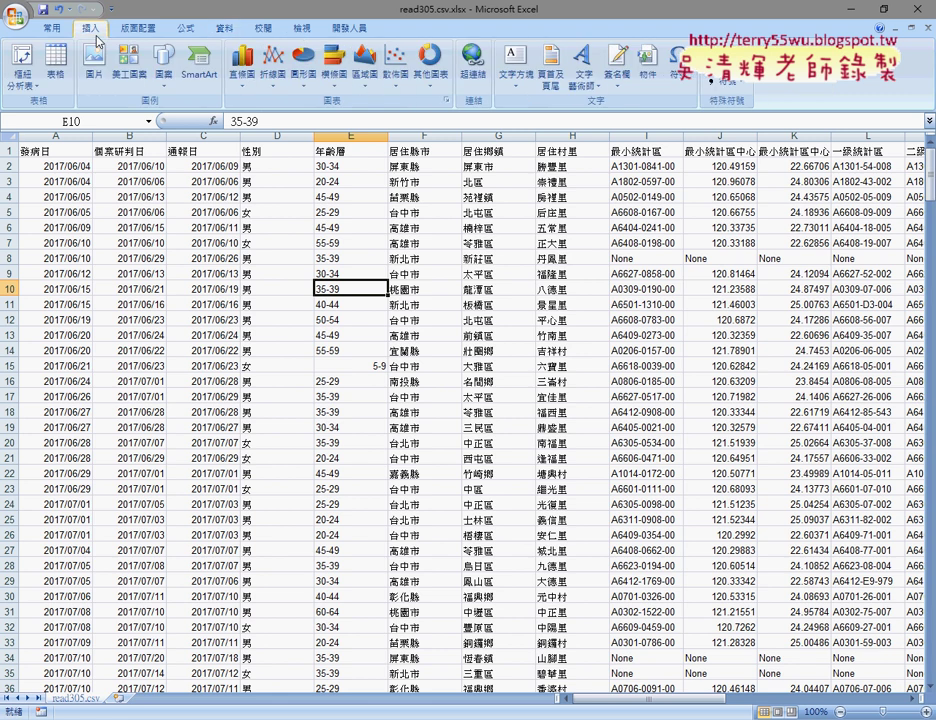
pyautogui.click(30, 65)
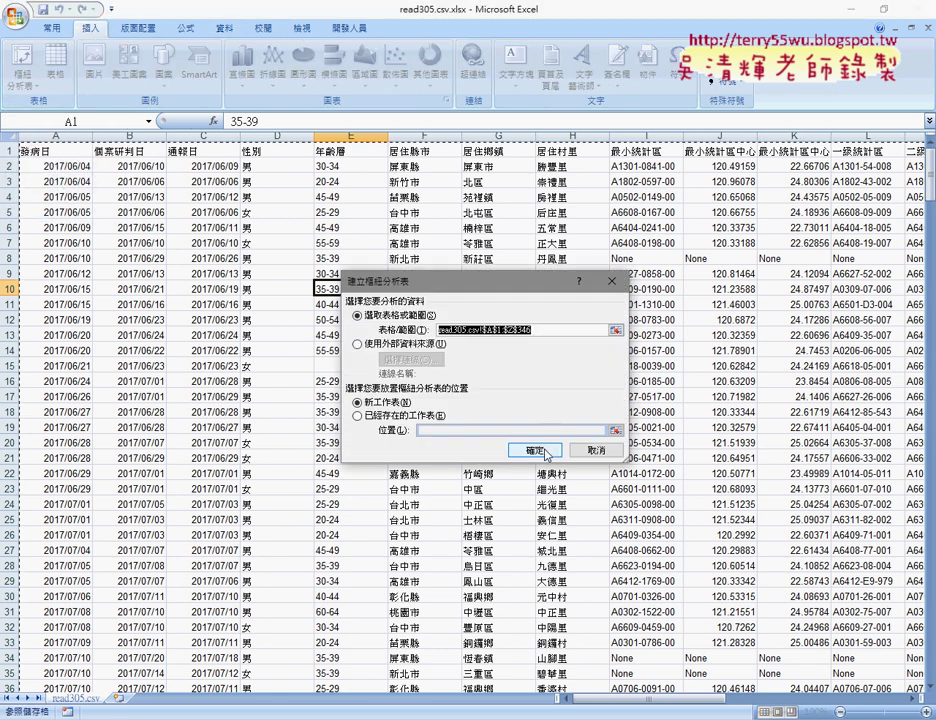
pyautogui.click(546, 455)
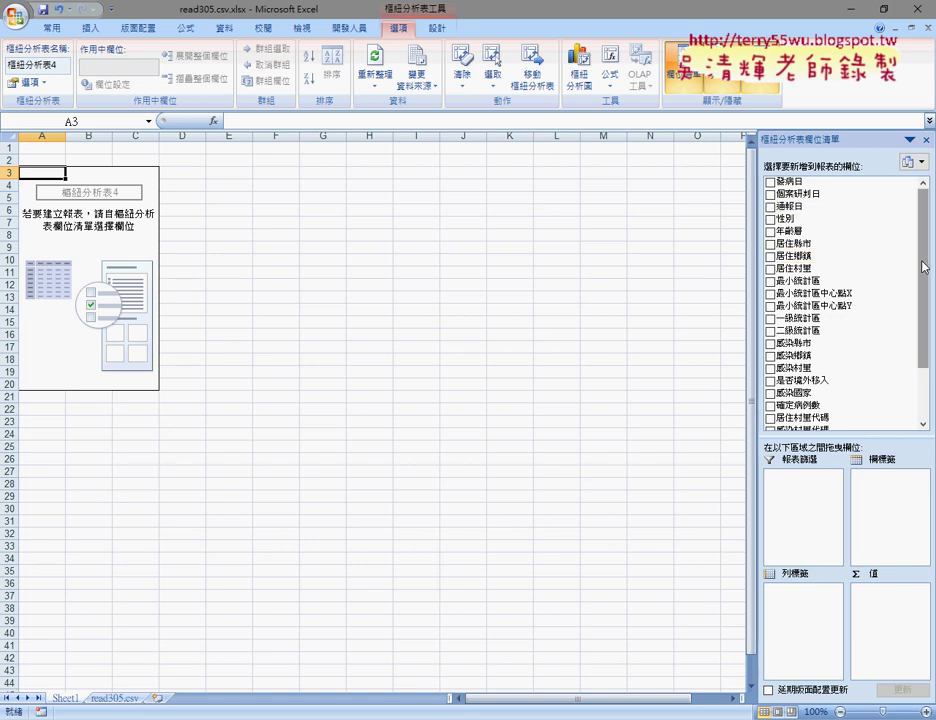
# Count 感染縣市 in Σ values and drop it from row labels, leaving only the total 345
pyautogui.moveTo(925, 267); pyautogui.dragTo(930, 241)
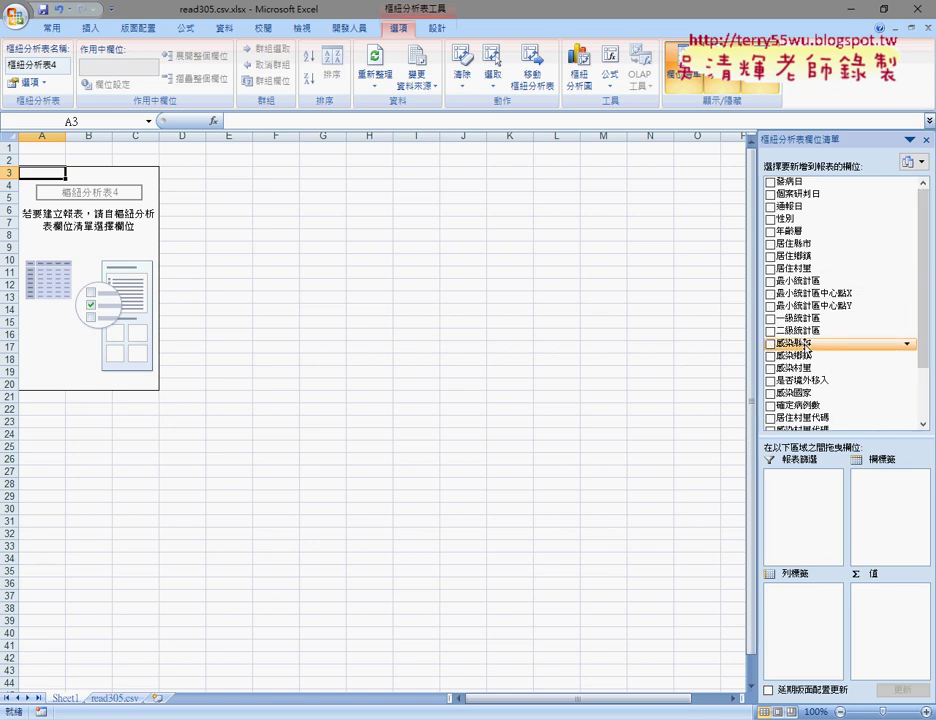
pyautogui.moveTo(805, 346); pyautogui.dragTo(796, 610)
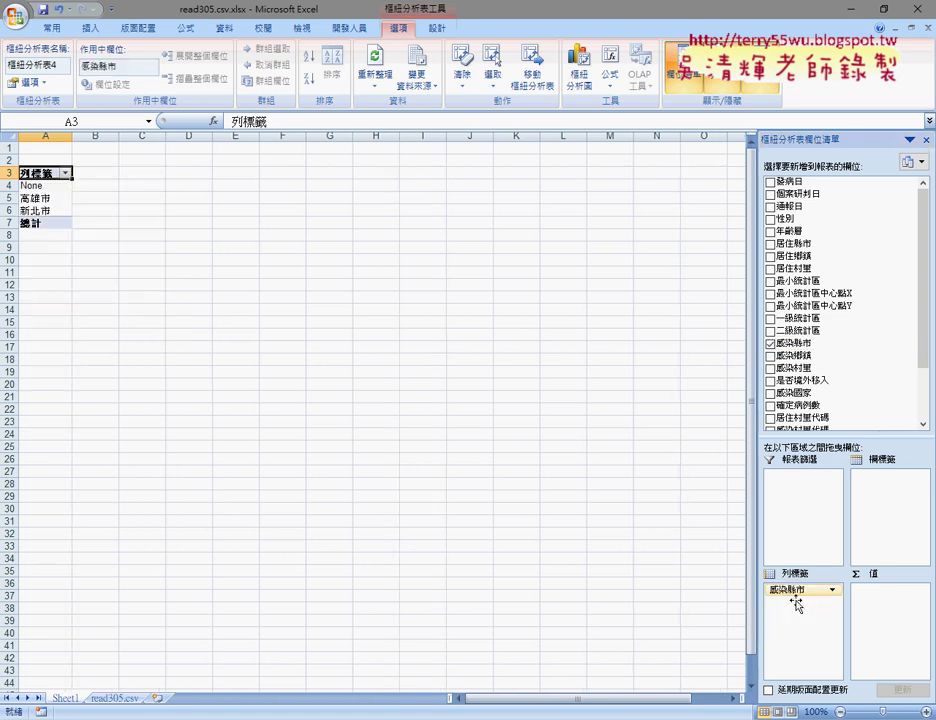
pyautogui.moveTo(800, 344); pyautogui.dragTo(881, 604)
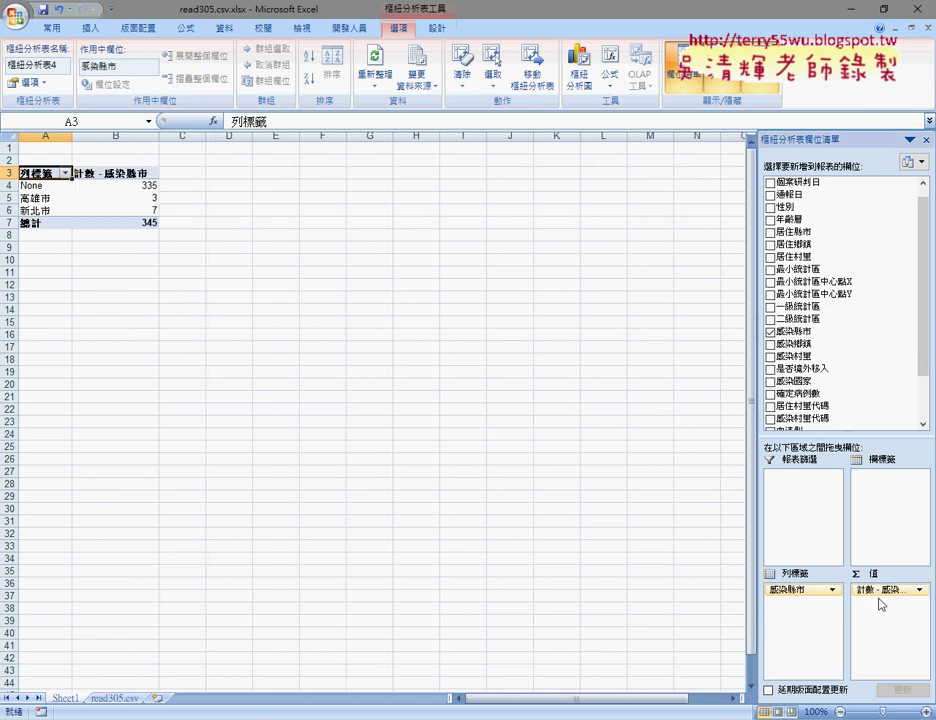
pyautogui.moveTo(803, 590); pyautogui.dragTo(830, 368)
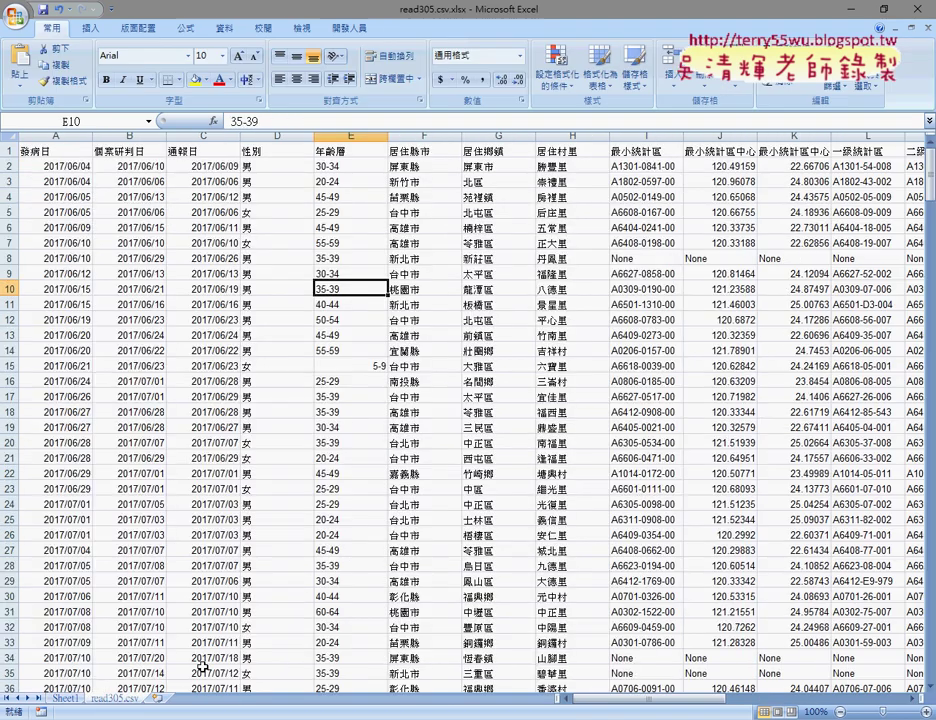
pyautogui.click(117, 698)
pyautogui.click(65, 698)
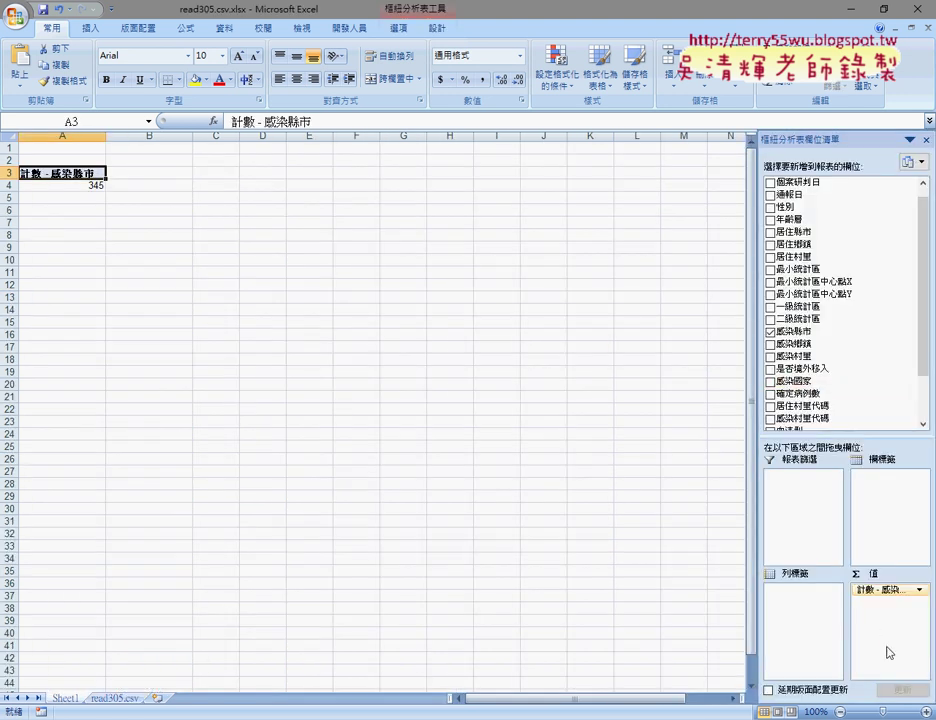
# Replace the 感染縣市 count with 居住縣市 as both row labels and counted value
pyautogui.moveTo(888, 592); pyautogui.dragTo(880, 400)
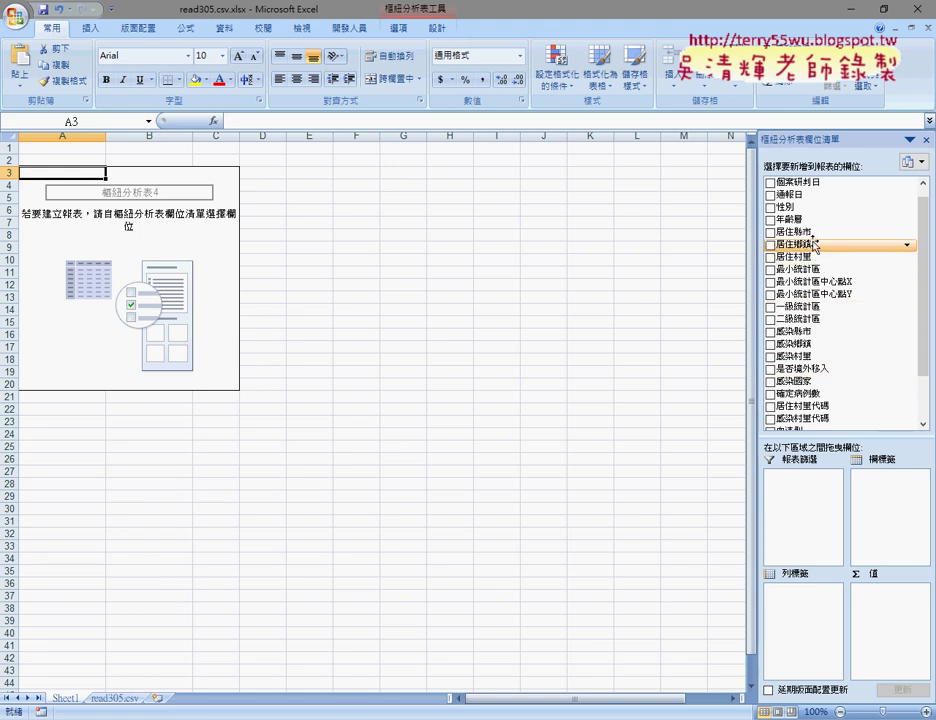
pyautogui.moveTo(830, 232); pyautogui.dragTo(800, 592)
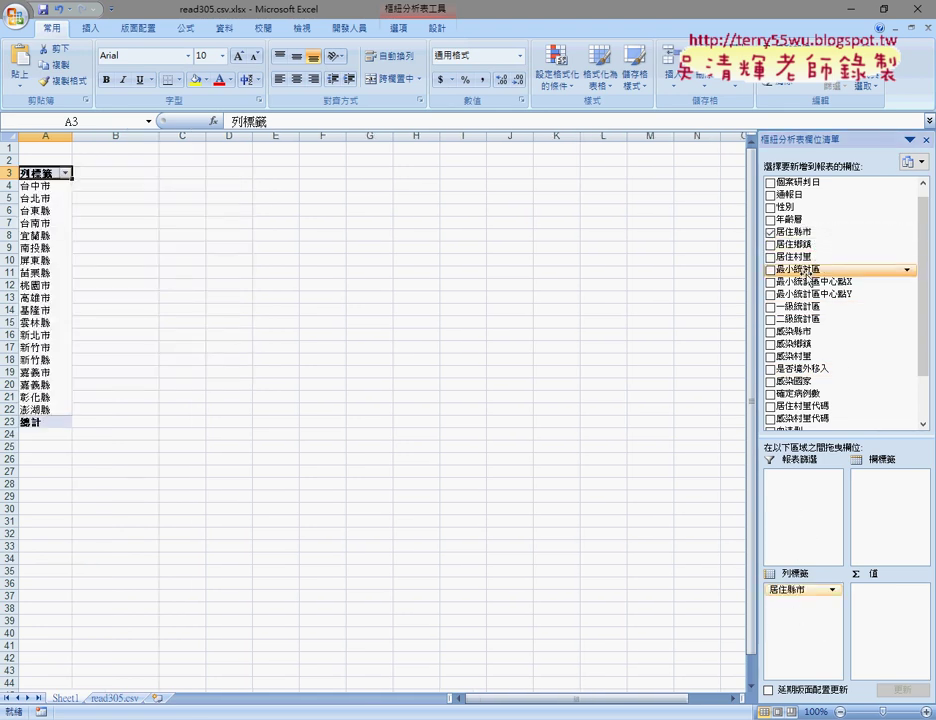
pyautogui.moveTo(806, 236); pyautogui.dragTo(878, 606)
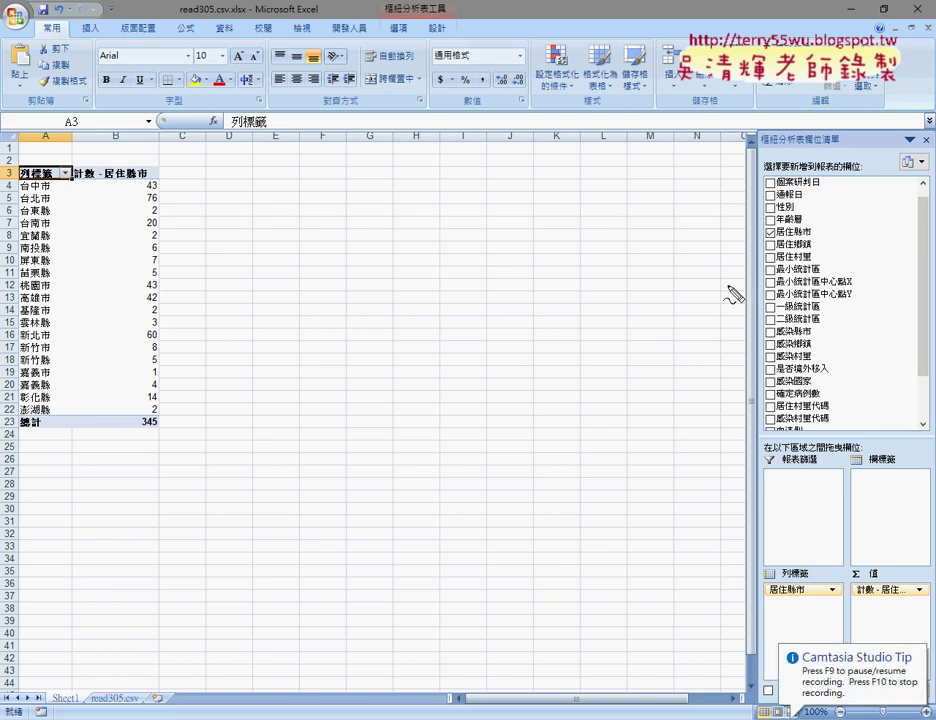
# Mark the 居住縣市 row labels with pen annotations and an arrow, then clear them
pyautogui.moveTo(813, 235)
pyautogui.mouseDown()
pyautogui.moveTo(743, 588)
pyautogui.moveTo(800, 610)
pyautogui.moveTo(790, 639)
pyautogui.mouseUp()
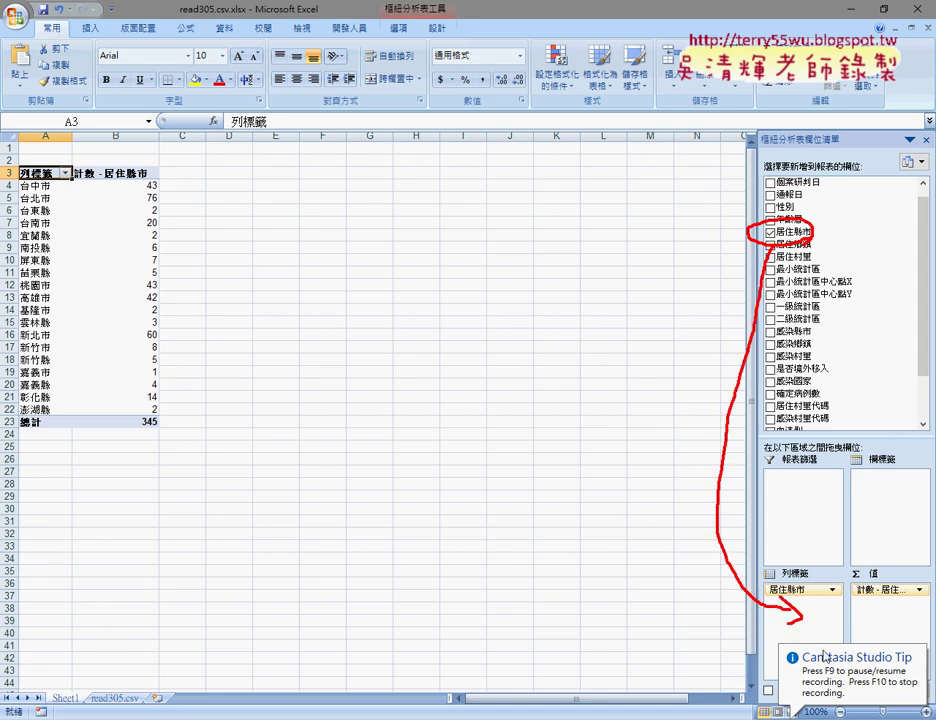
pyautogui.moveTo(760, 600); pyautogui.dragTo(770, 660)
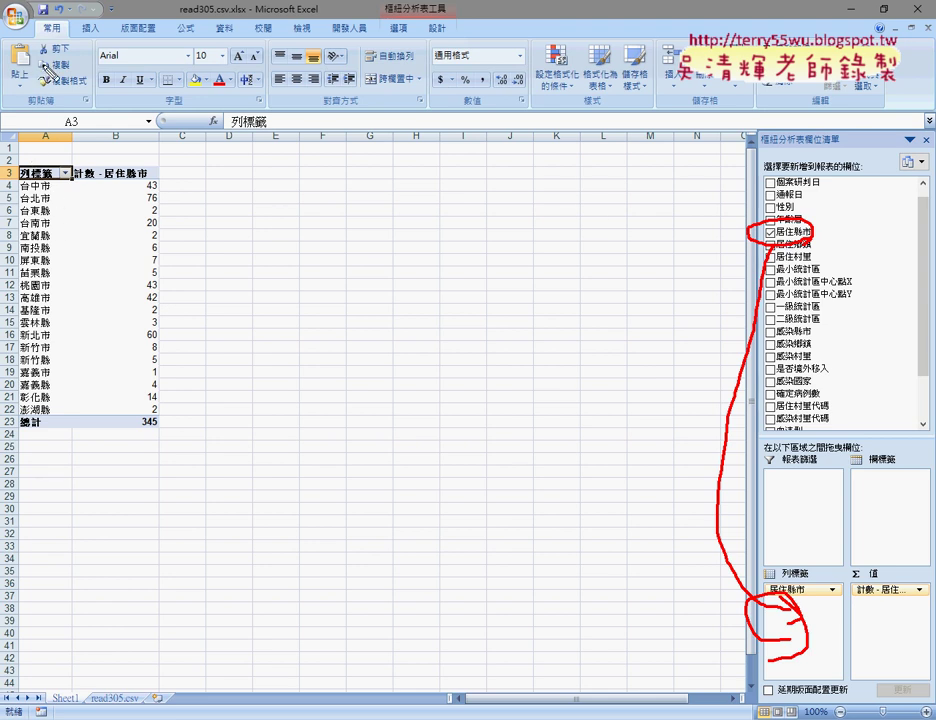
pyautogui.moveTo(42, 58); pyautogui.dragTo(36, 165)
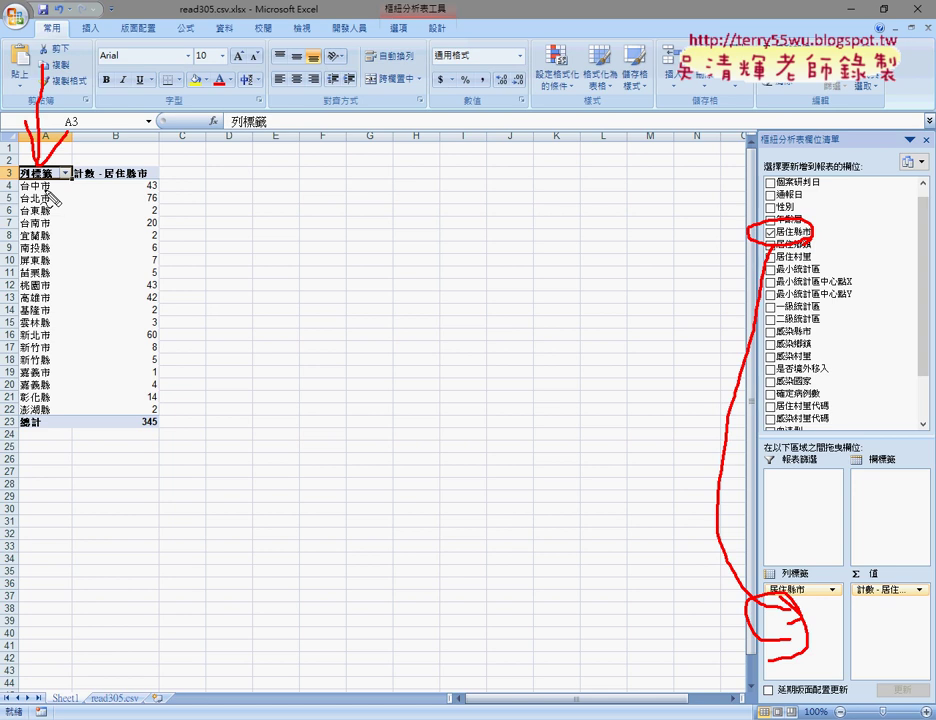
pyautogui.press('Escape')
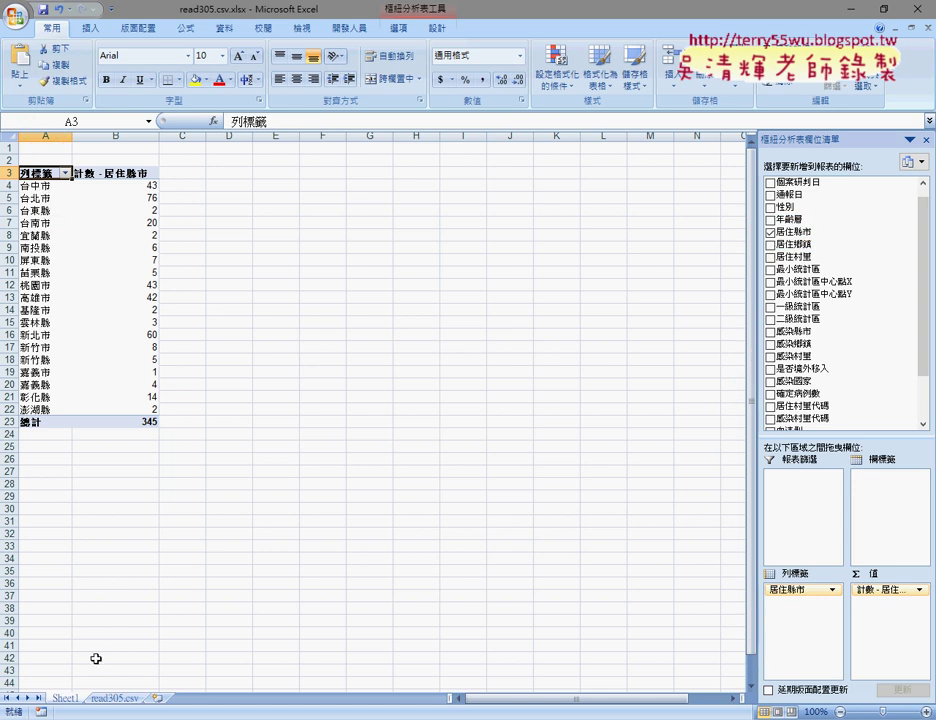
pyautogui.click(114, 697)
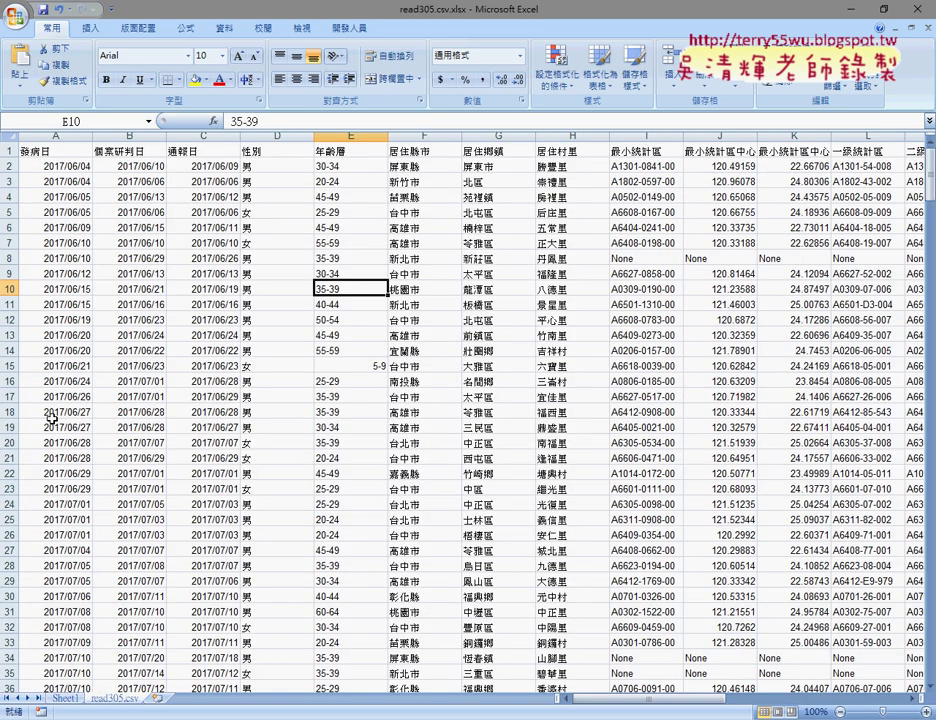
pyautogui.click(414, 182)
pyautogui.click(427, 273)
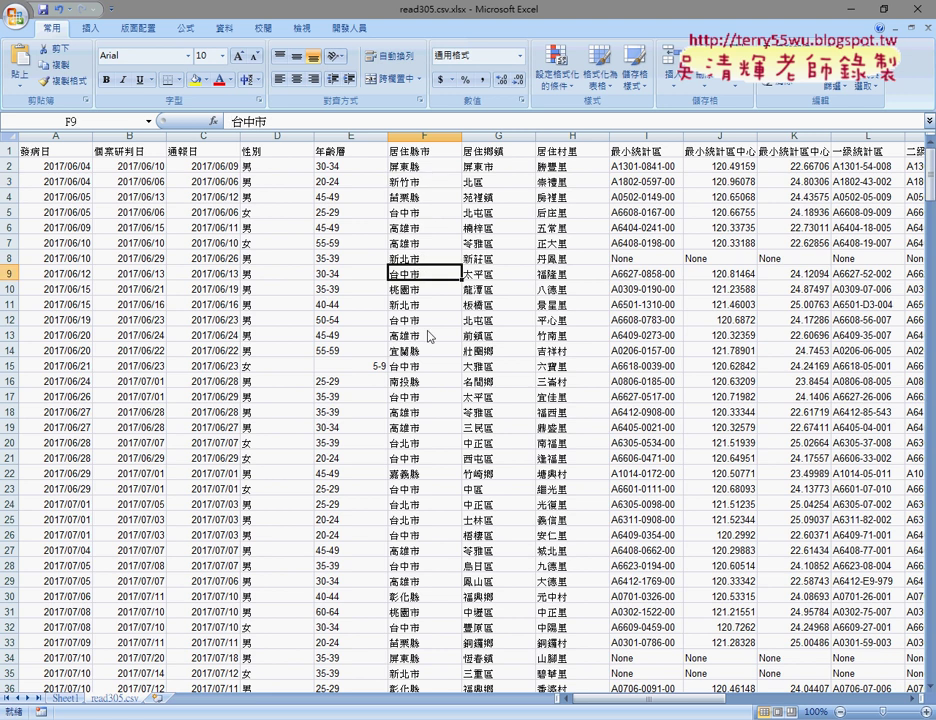
pyautogui.click(424, 364)
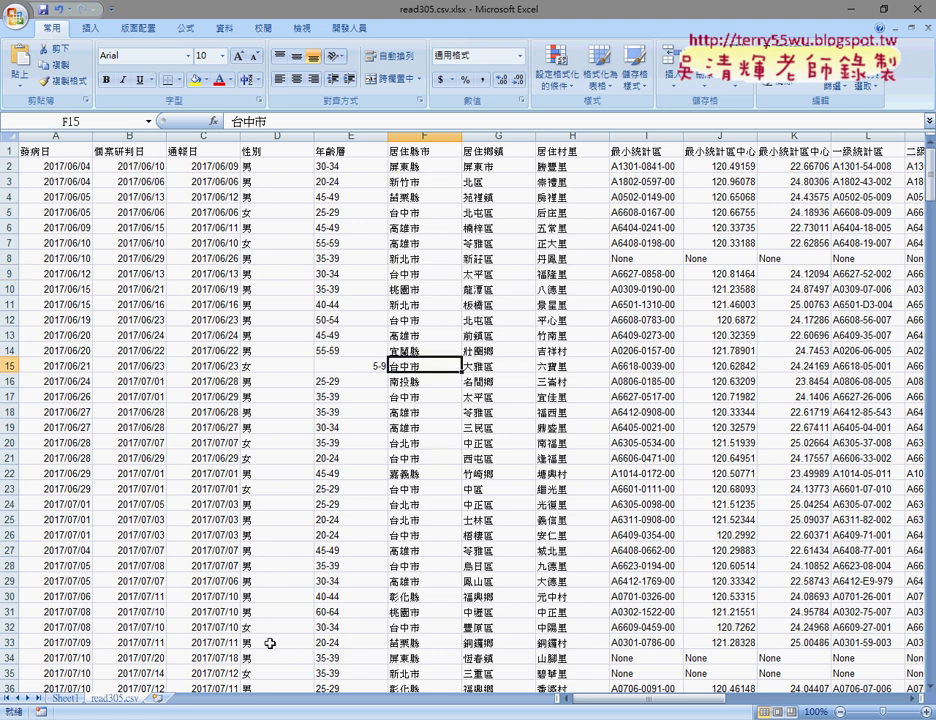
pyautogui.hotkey('ctrl', 'pageup')
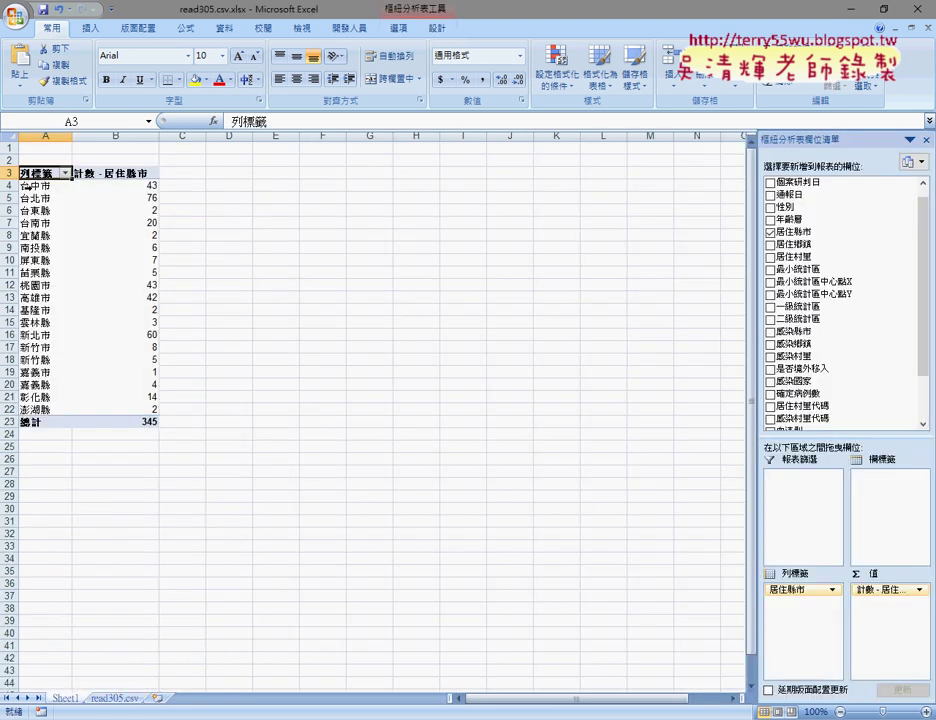
pyautogui.click(40, 134)
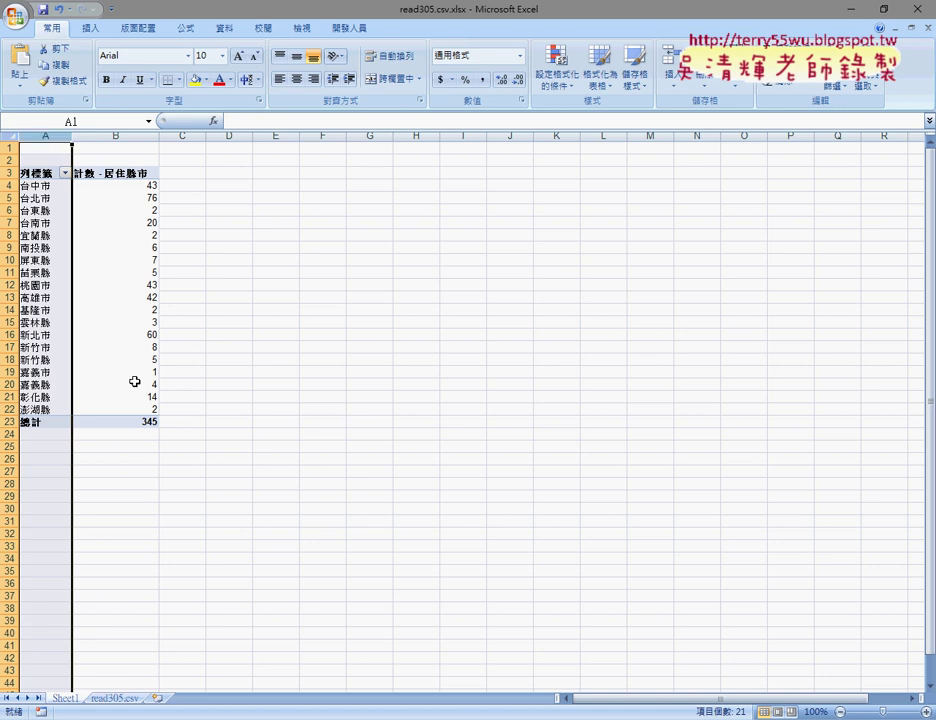
# Sort the county counts Z→A from B4 so 台北市 76 leads, then select A4:B16
pyautogui.click(97, 323)
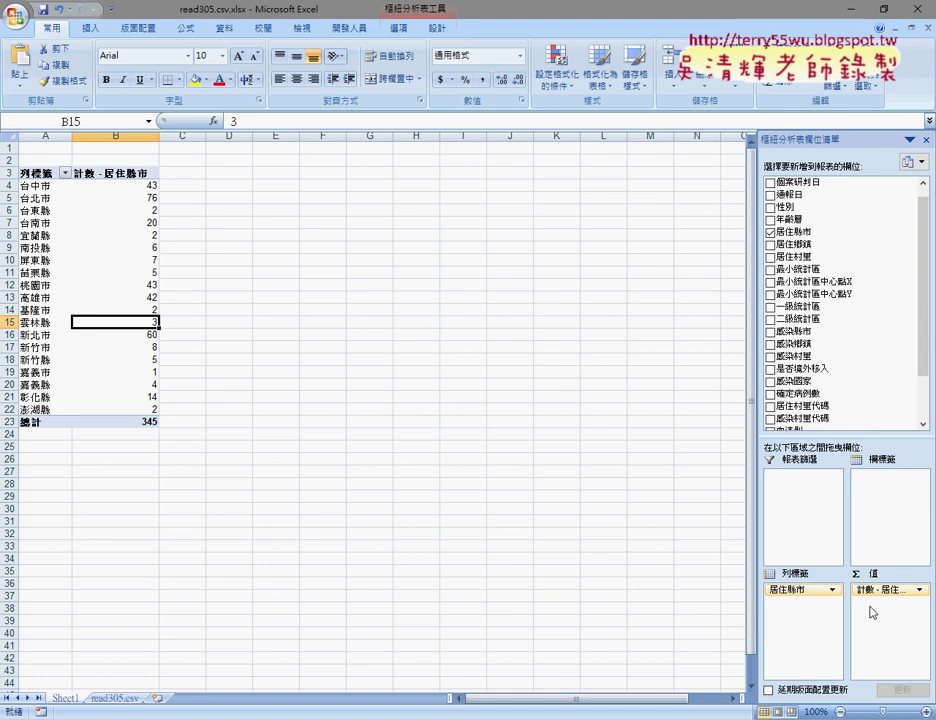
pyautogui.click(138, 186)
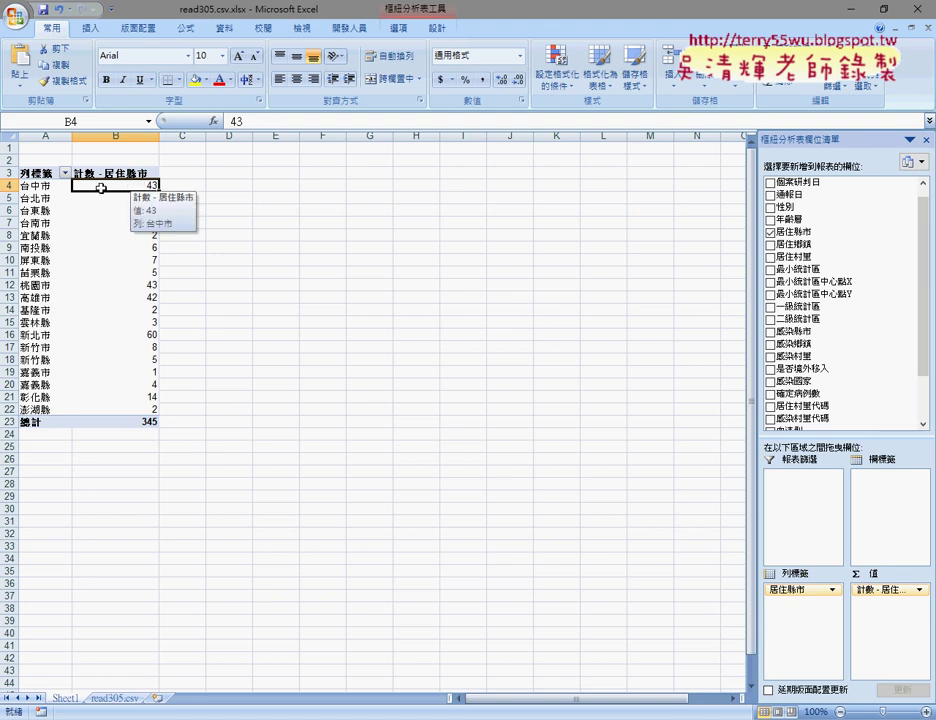
pyautogui.click(225, 28)
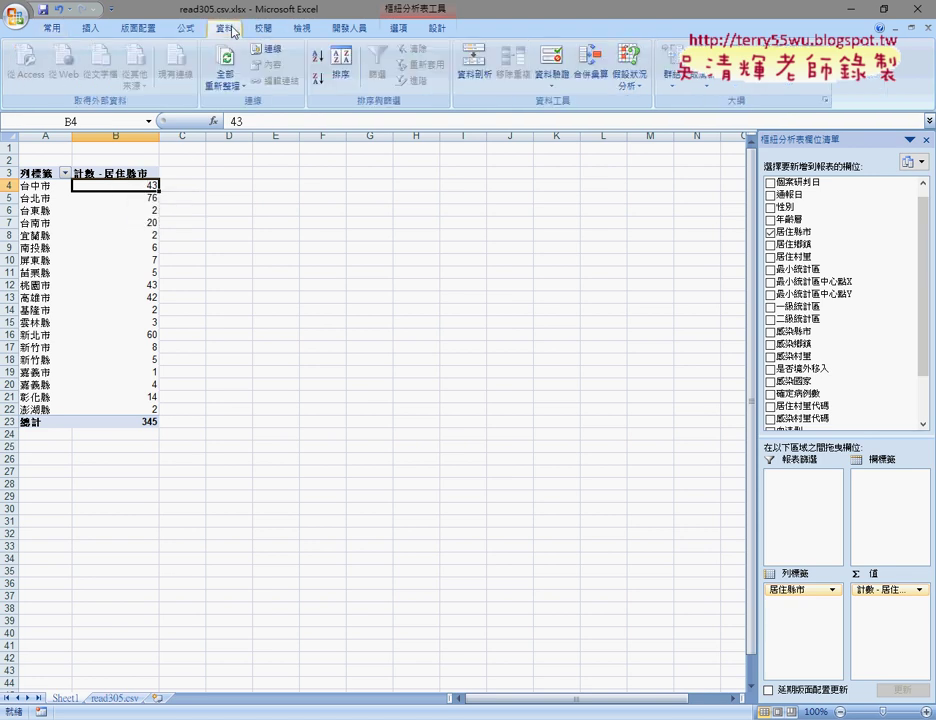
pyautogui.click(318, 80)
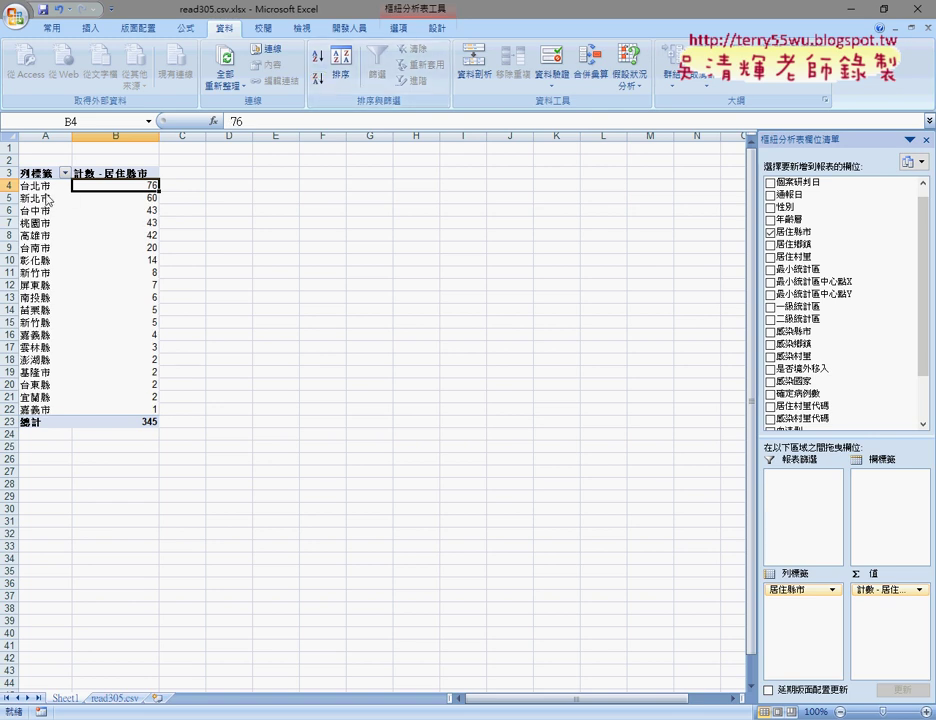
pyautogui.moveTo(40, 185)
pyautogui.mouseDown()
pyautogui.moveTo(96, 341)
pyautogui.moveTo(132, 403)
pyautogui.mouseUp()
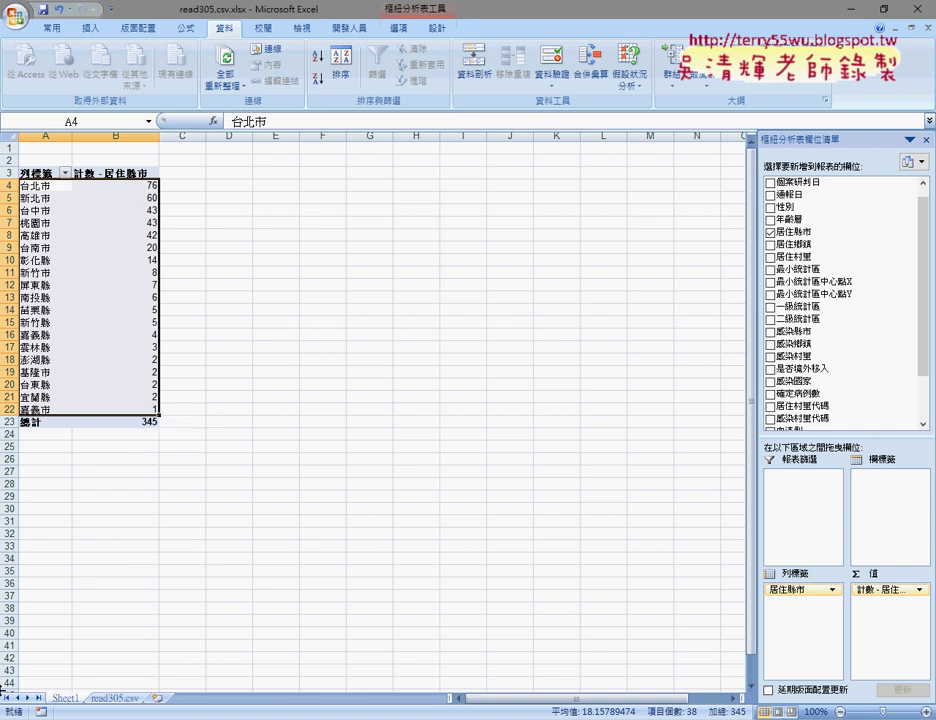
pyautogui.click(113, 697)
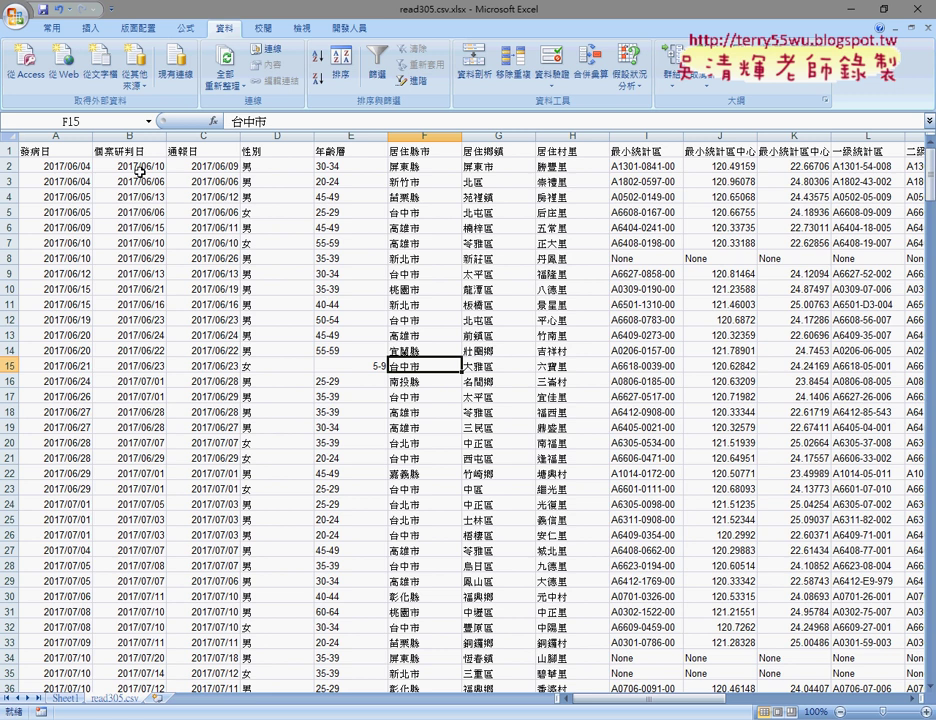
pyautogui.click(8, 149)
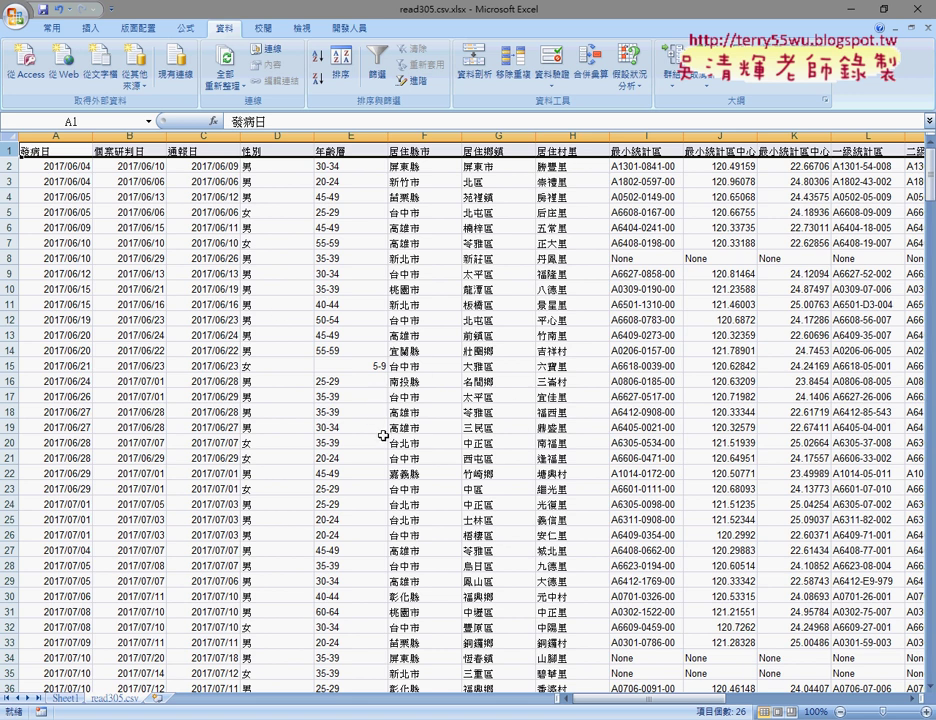
pyautogui.click(67, 699)
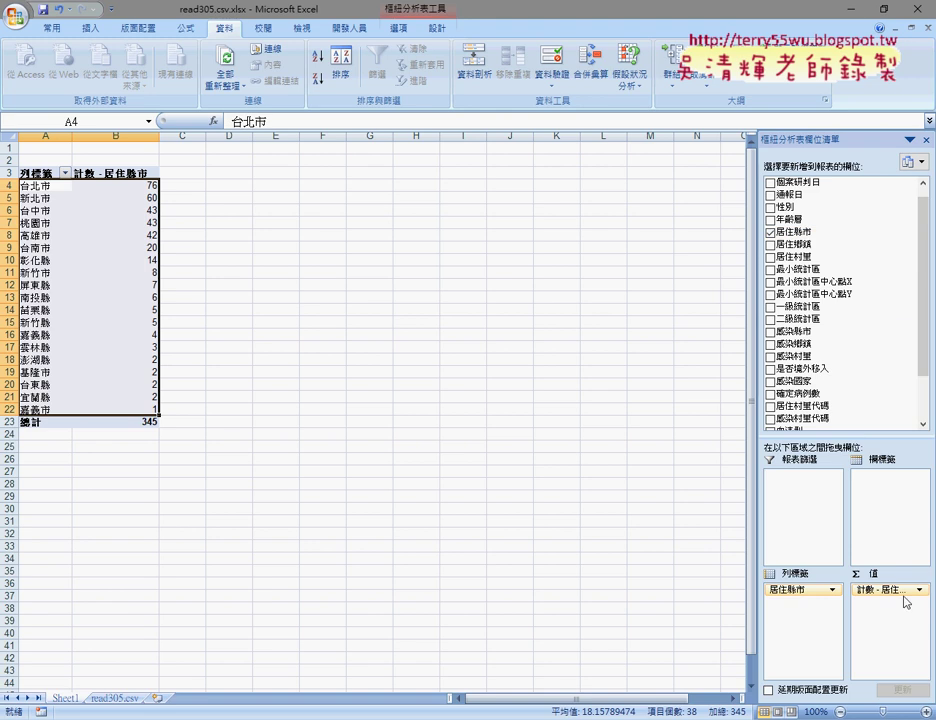
pyautogui.click(93, 236)
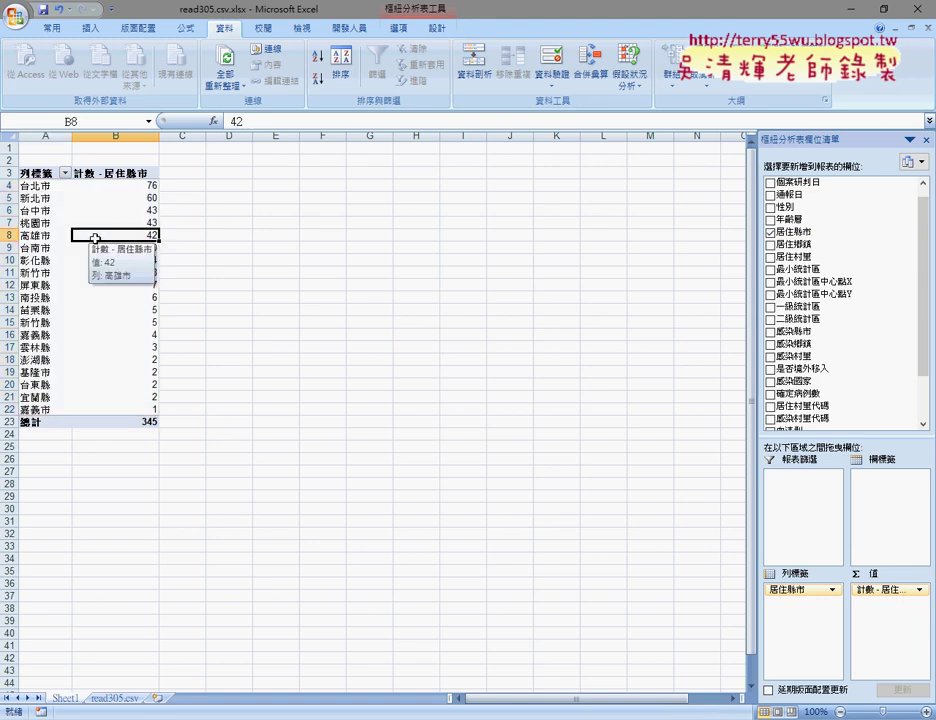
pyautogui.click(88, 186)
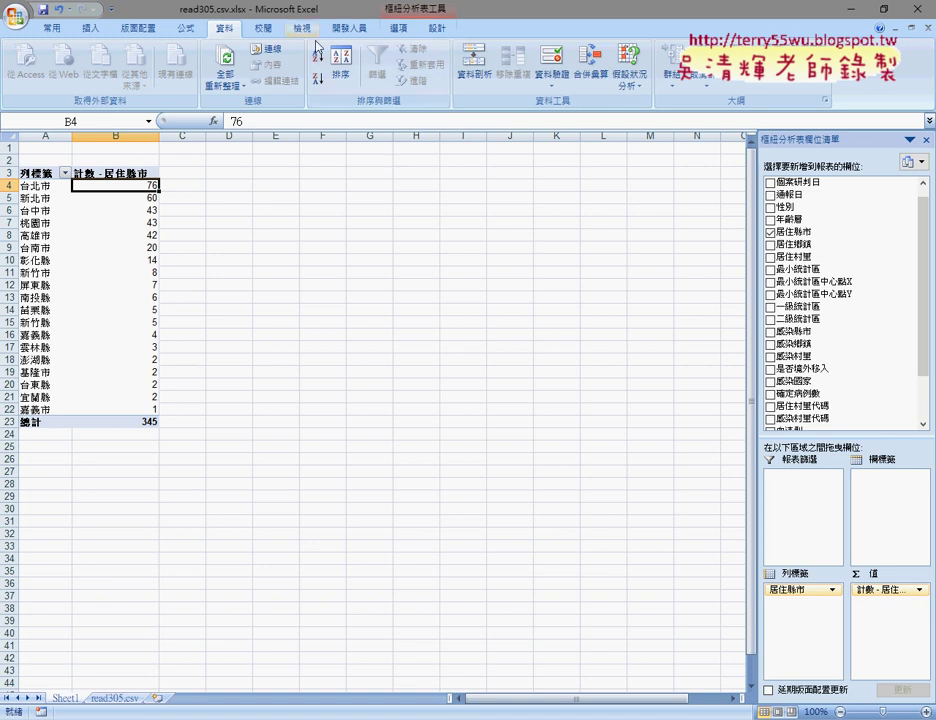
# Add a clustered column PivotChart of county counts, moved beside the table and enlarged
pyautogui.click(400, 30)
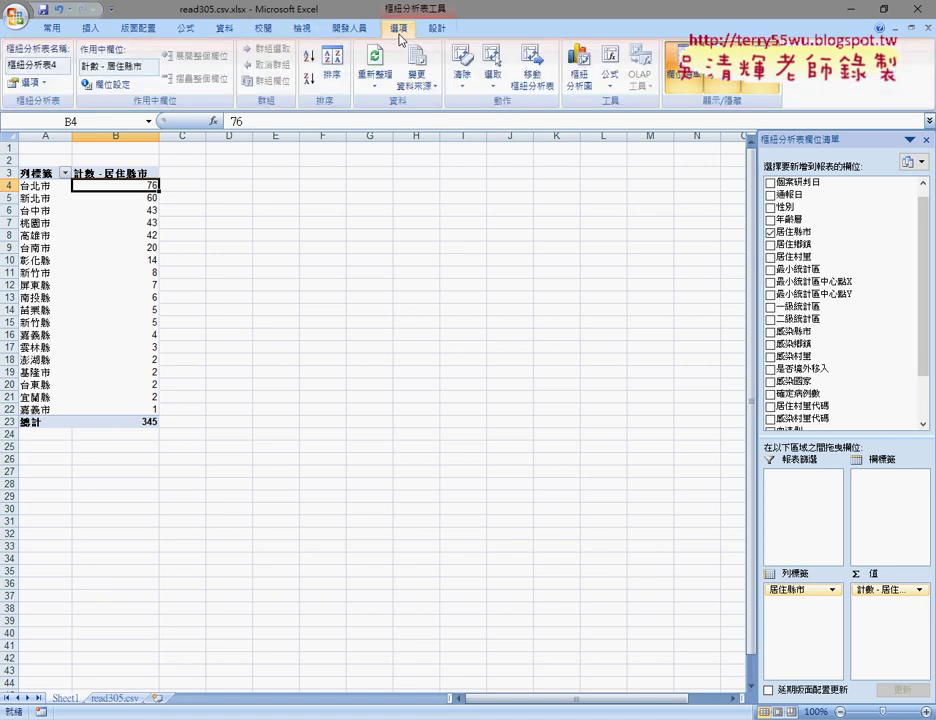
pyautogui.click(578, 80)
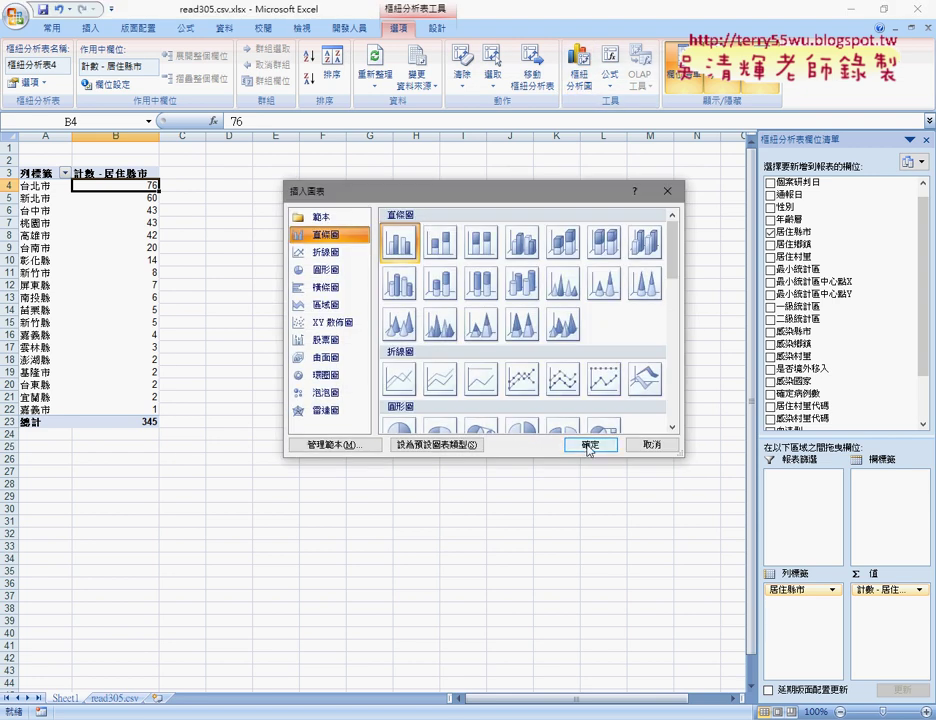
pyautogui.click(590, 444)
pyautogui.moveTo(418, 317); pyautogui.dragTo(378, 170)
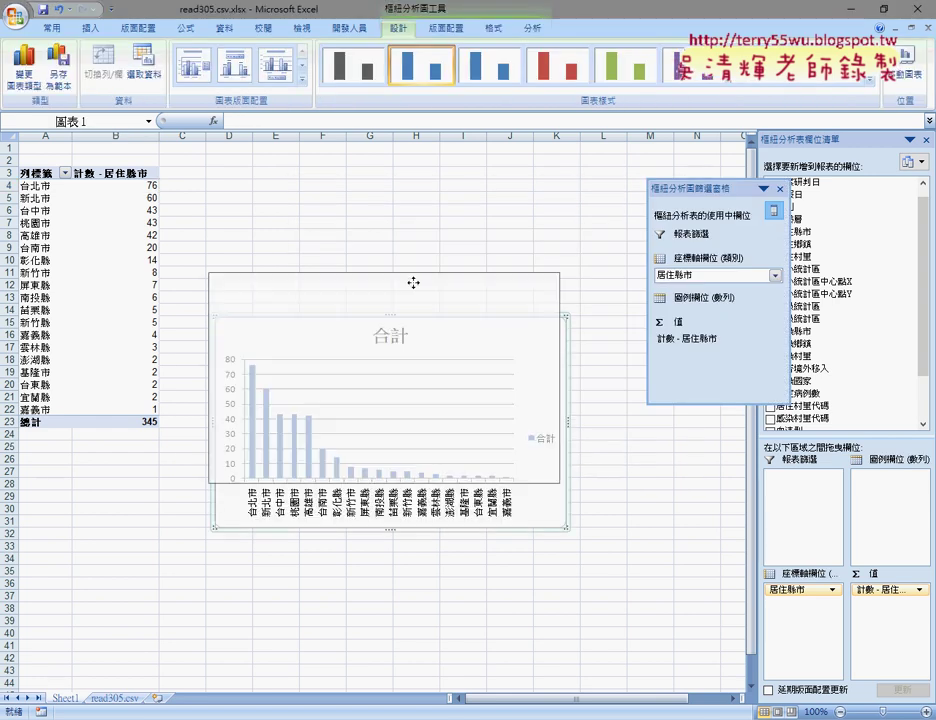
pyautogui.moveTo(526, 370); pyautogui.dragTo(633, 450)
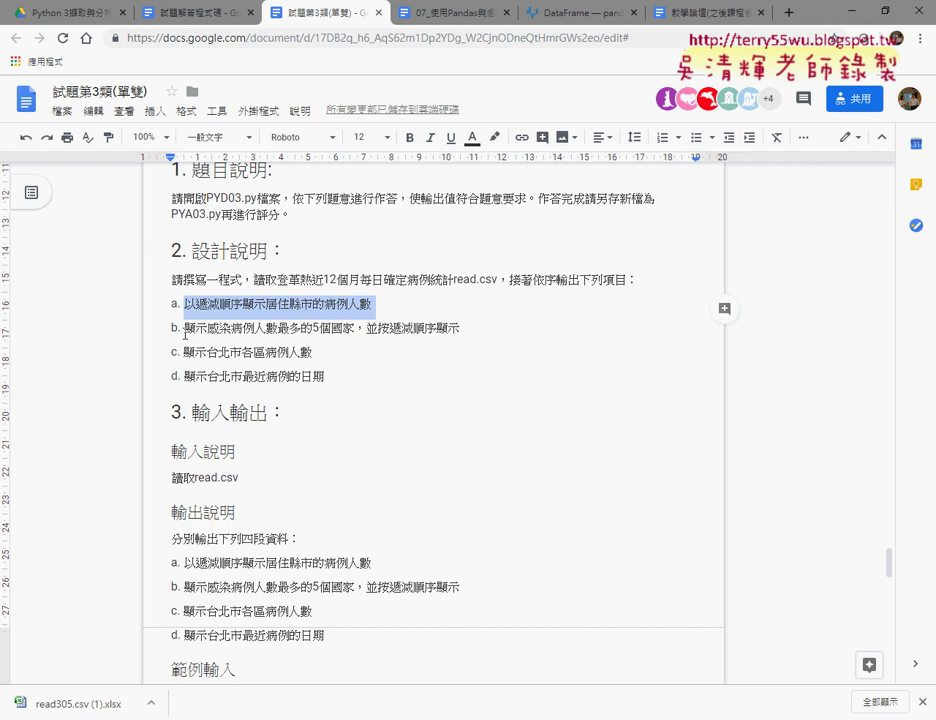
pyautogui.moveTo(184, 328); pyautogui.dragTo(464, 337)
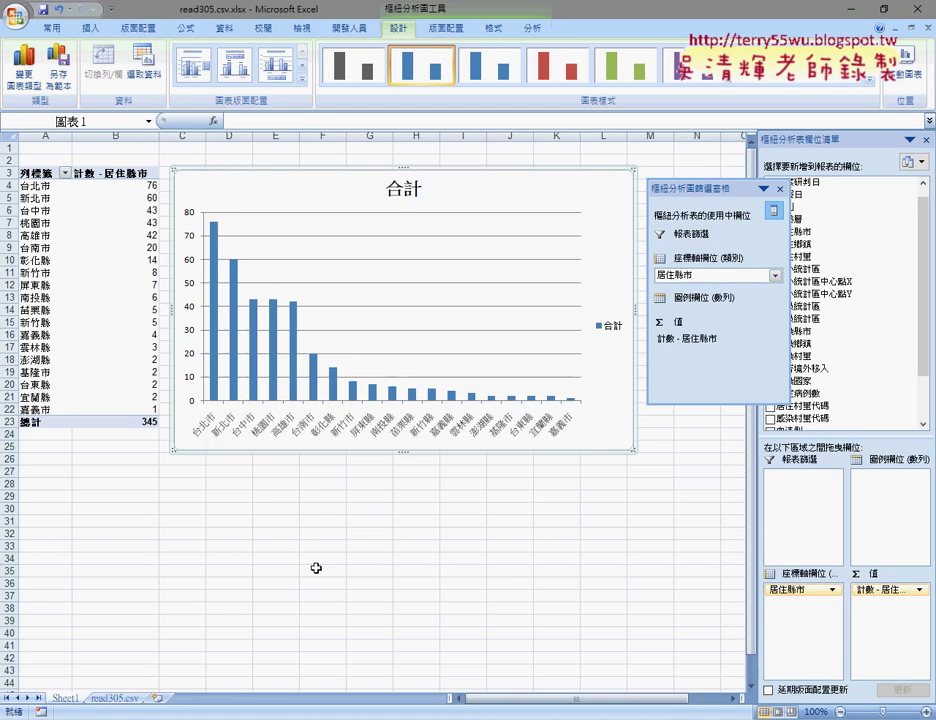
# Create a new PivotTable from the read305.csv data on a new sheet
pyautogui.click(124, 699)
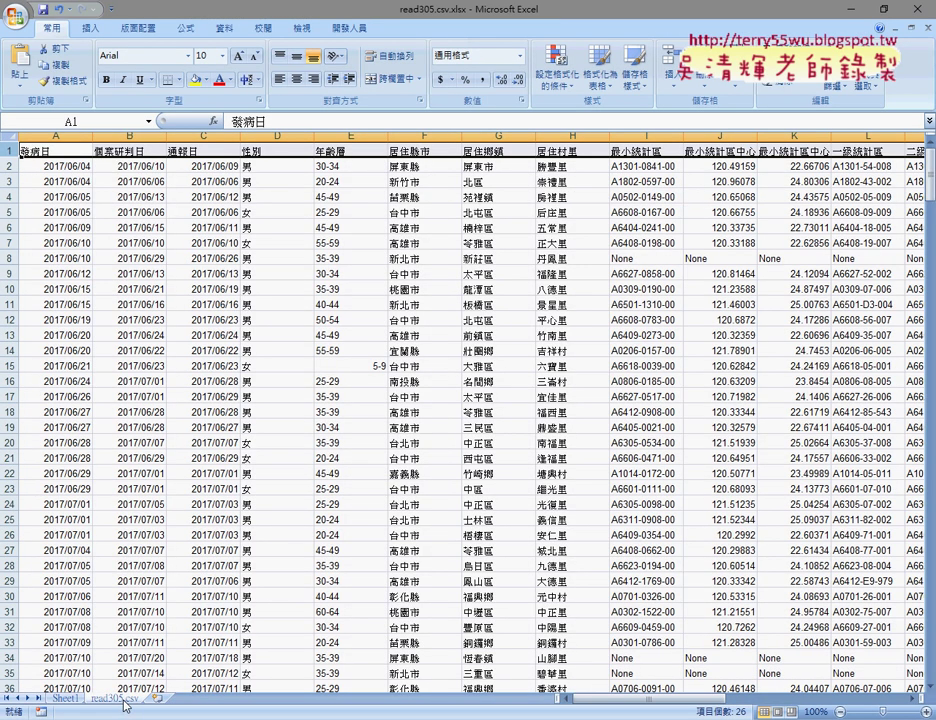
pyautogui.click(350, 303)
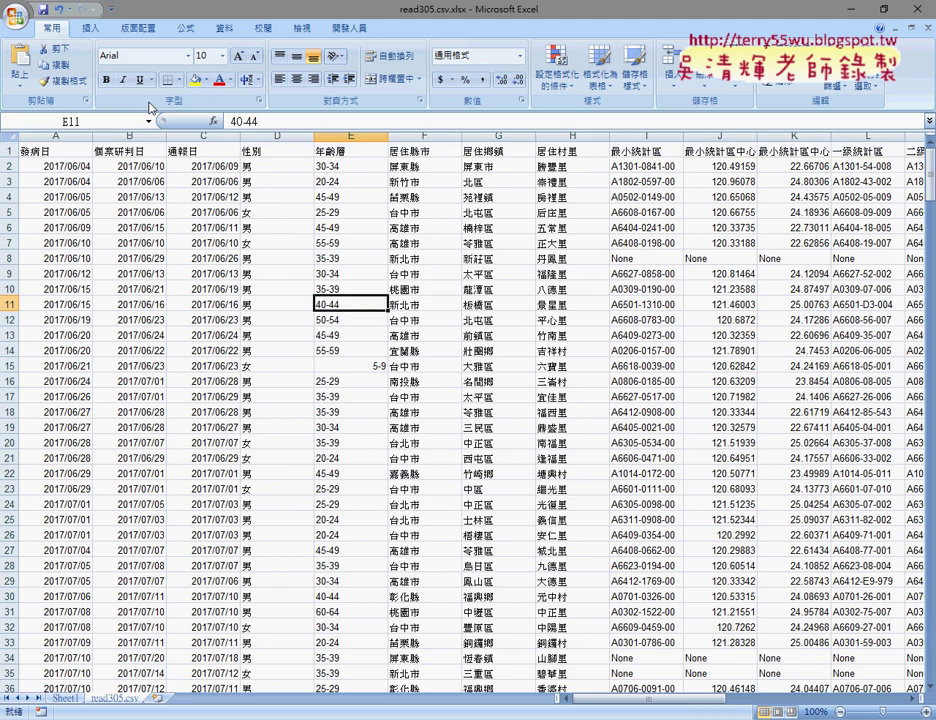
pyautogui.click(90, 31)
pyautogui.click(26, 62)
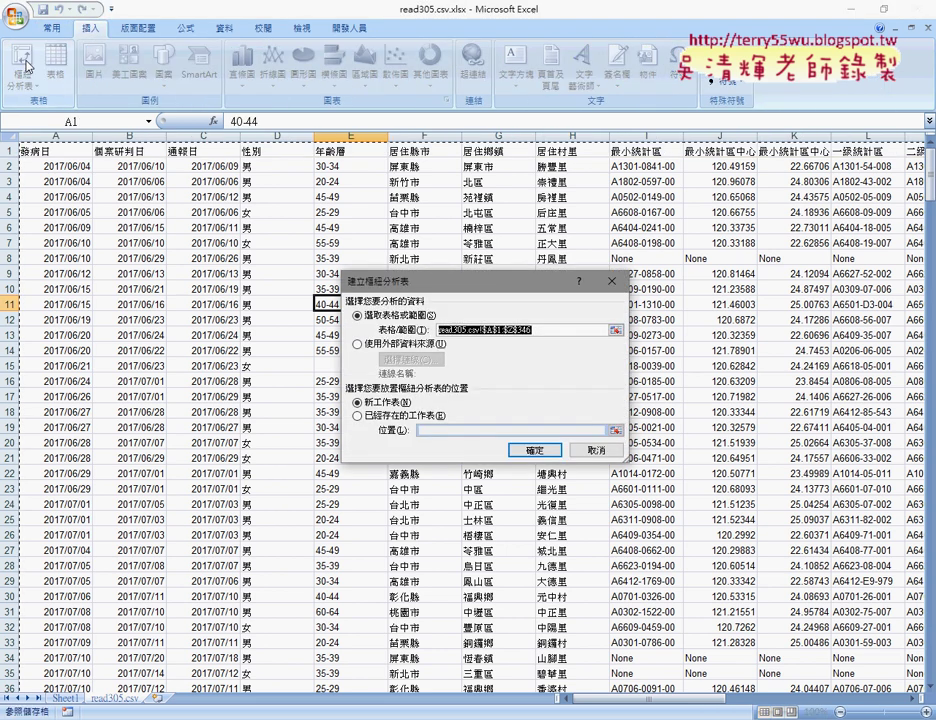
pyautogui.click(533, 451)
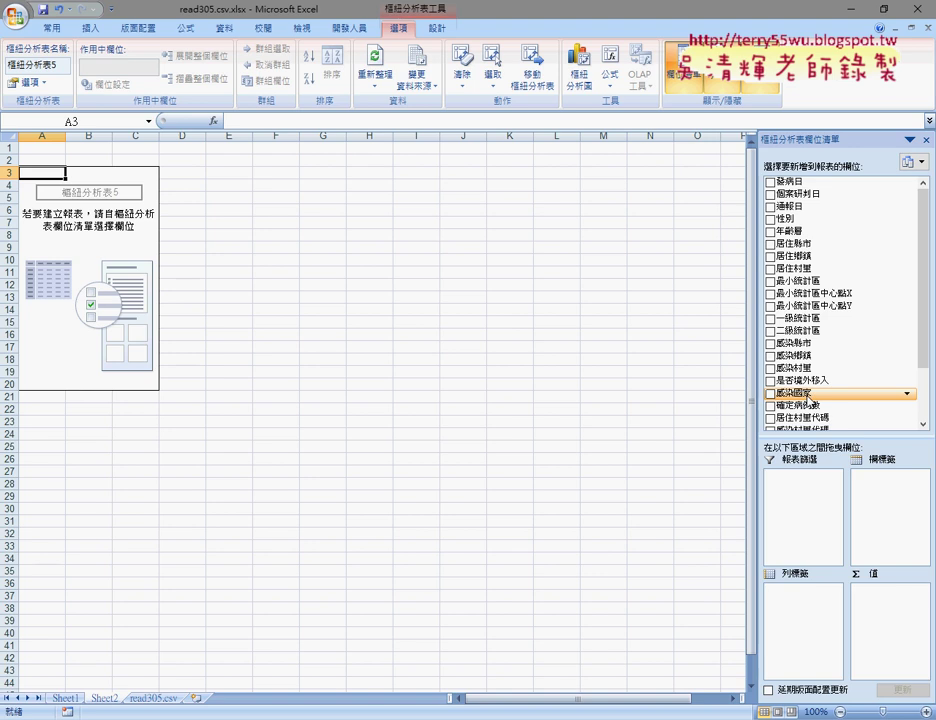
# Count cases per 感染國家 as rows and values, sorted descending from 越南 94
pyautogui.moveTo(809, 400); pyautogui.dragTo(789, 610)
pyautogui.moveTo(829, 386); pyautogui.dragTo(883, 598)
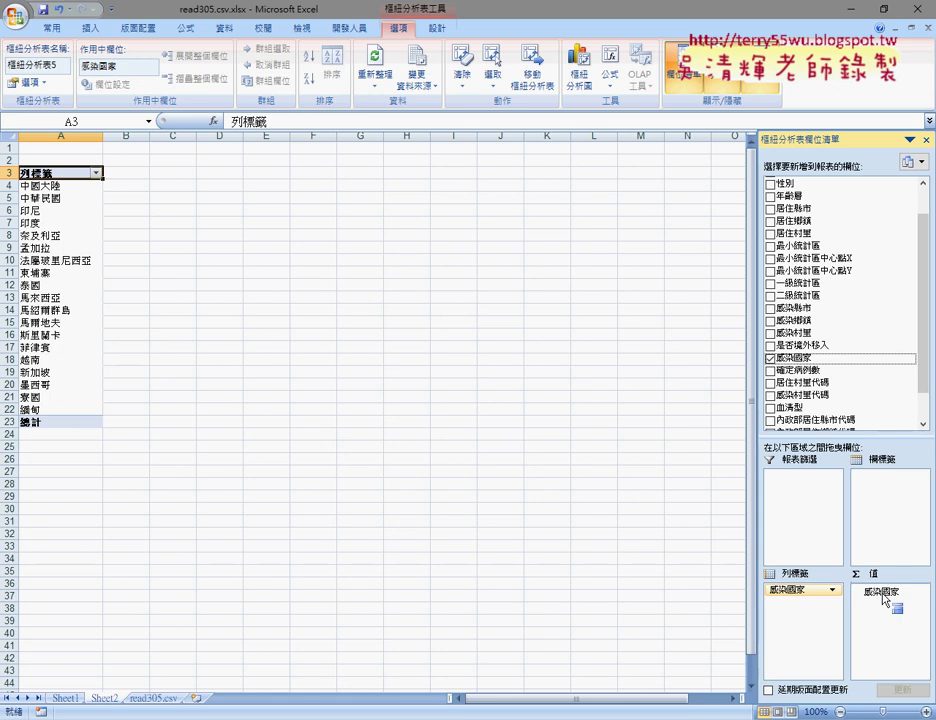
pyautogui.moveTo(884, 598); pyautogui.dragTo(884, 598)
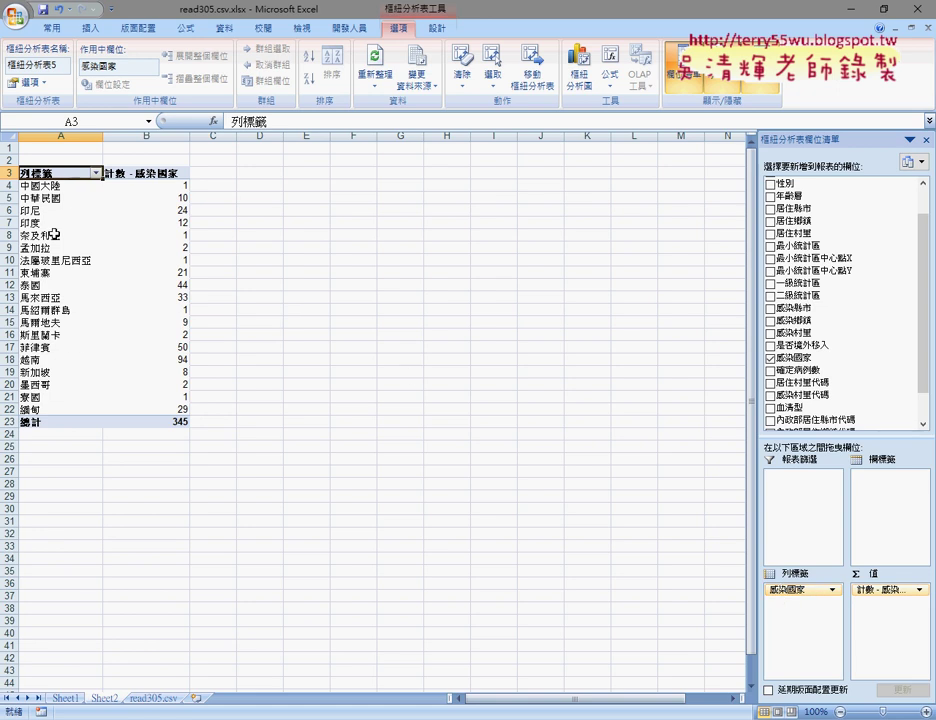
pyautogui.moveTo(40, 298)
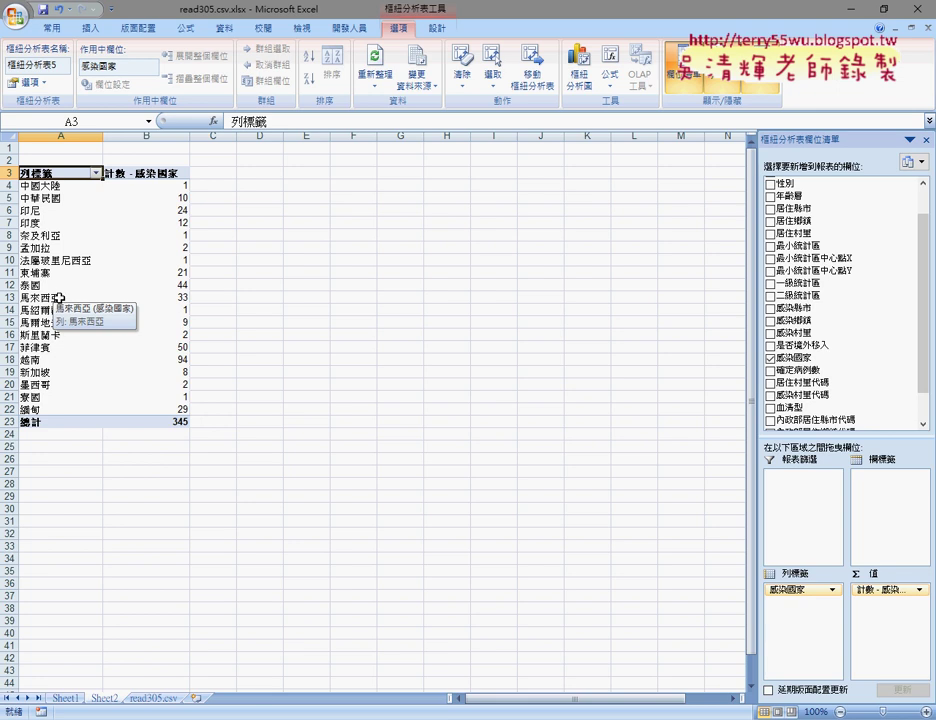
pyautogui.click(143, 192)
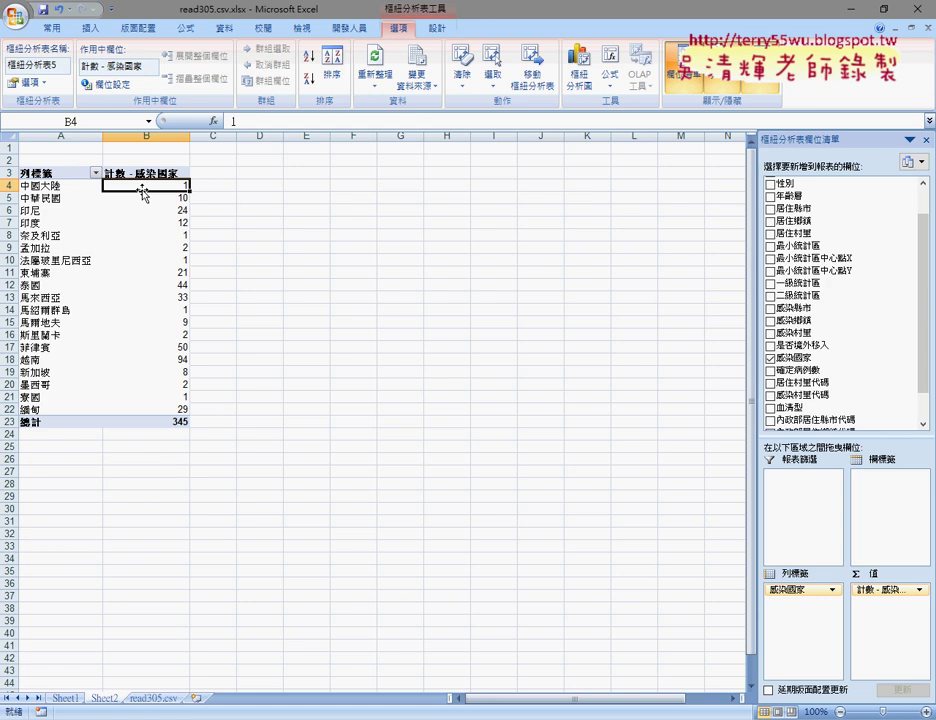
pyautogui.click(137, 197)
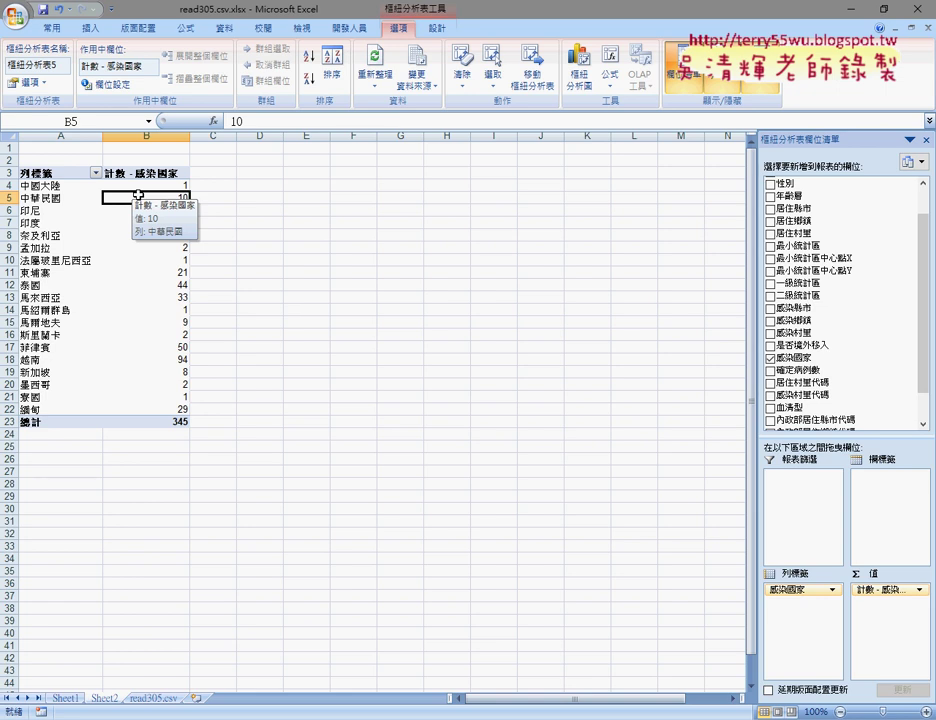
pyautogui.click(140, 185)
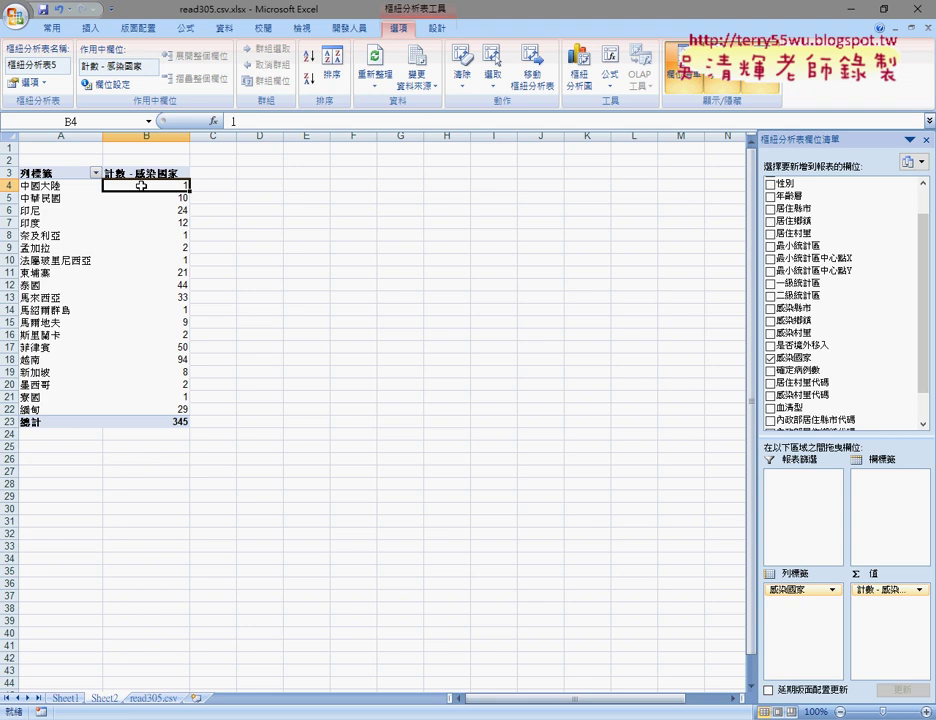
pyautogui.click(308, 79)
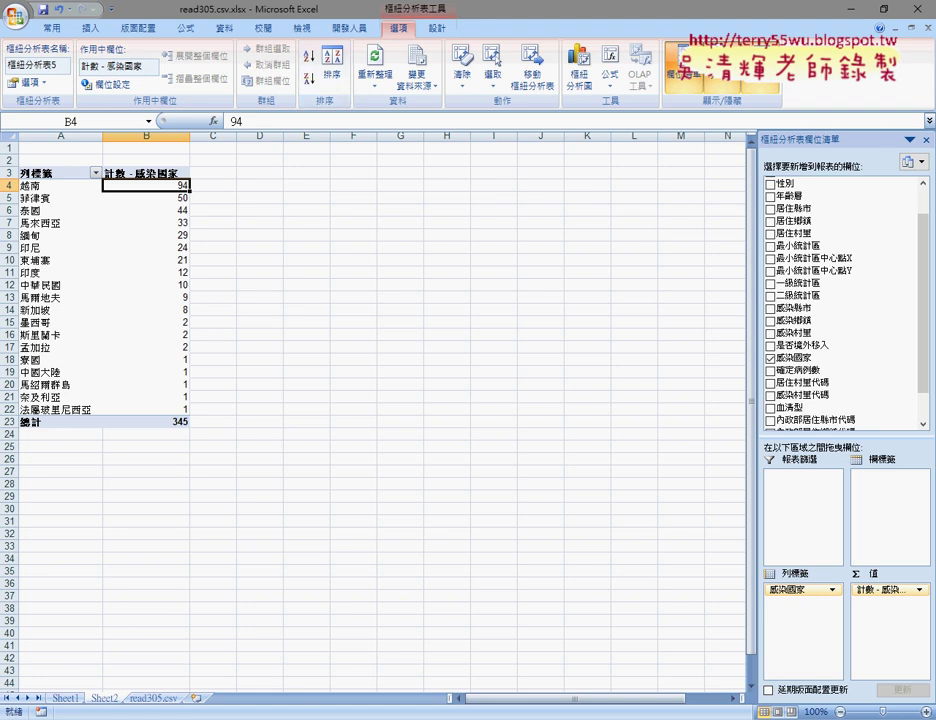
# Highlight the top 5 countries requirement in the task document
pyautogui.hotkey('alt', 'Tab')
pyautogui.moveTo(277, 330); pyautogui.dragTo(356, 330)
pyautogui.hotkey('alt', 'Tab')
# Apply a Top 5 value filter to the country counts and select A4:B8
pyautogui.click(96, 174)
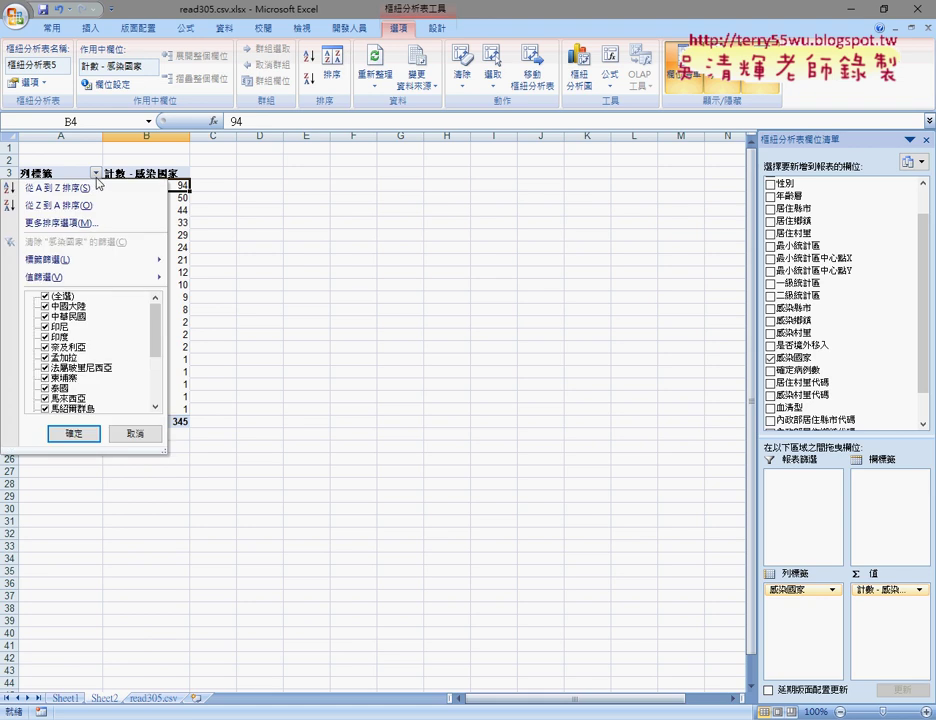
pyautogui.moveTo(85, 277)
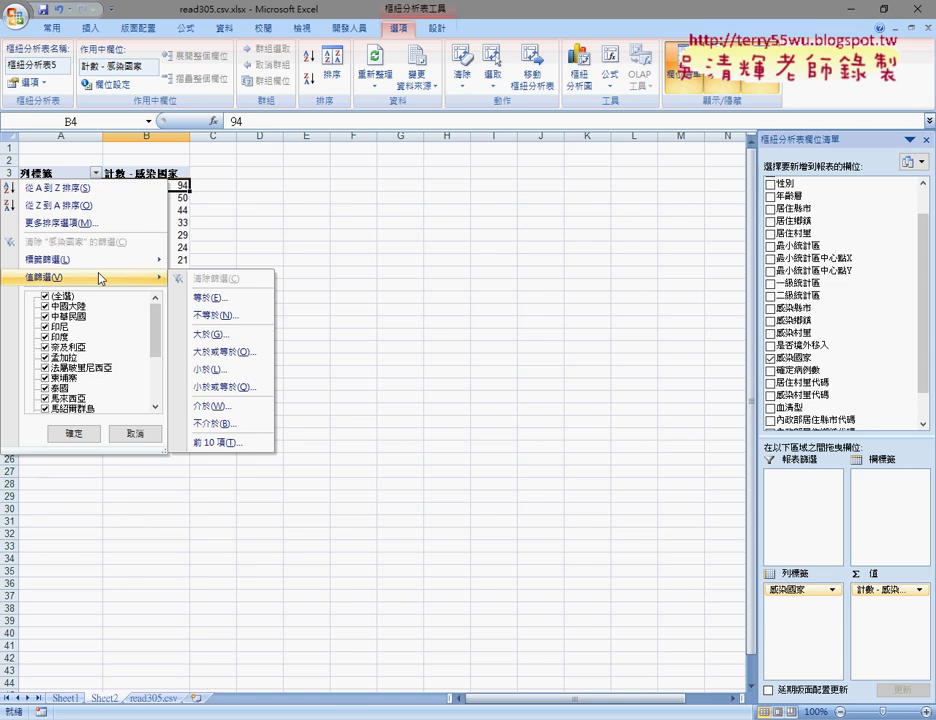
pyautogui.click(230, 443)
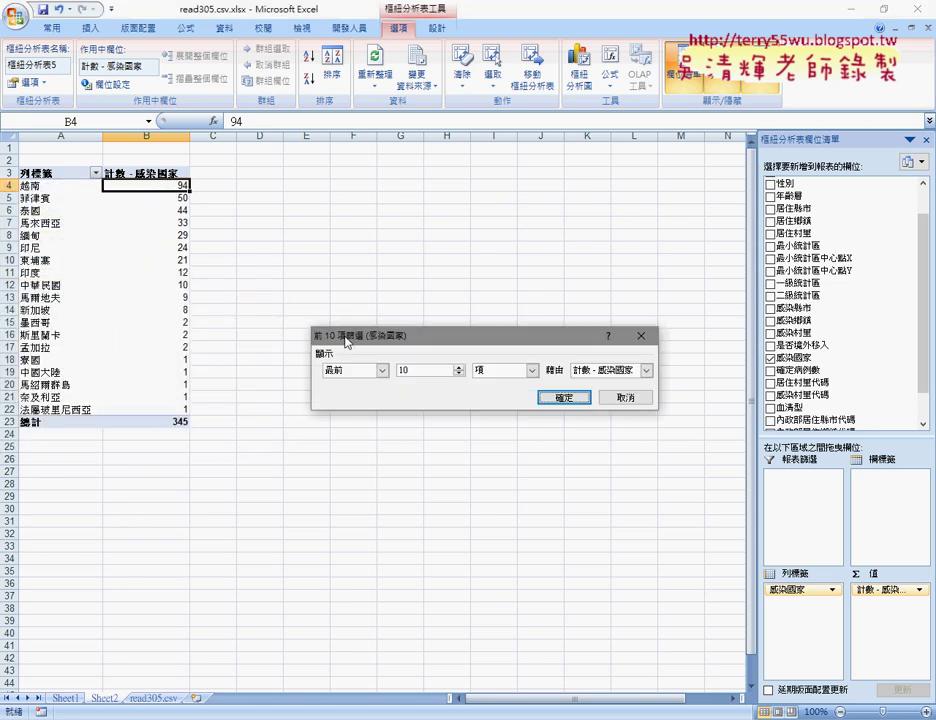
pyautogui.moveTo(345, 338); pyautogui.dragTo(216, 200)
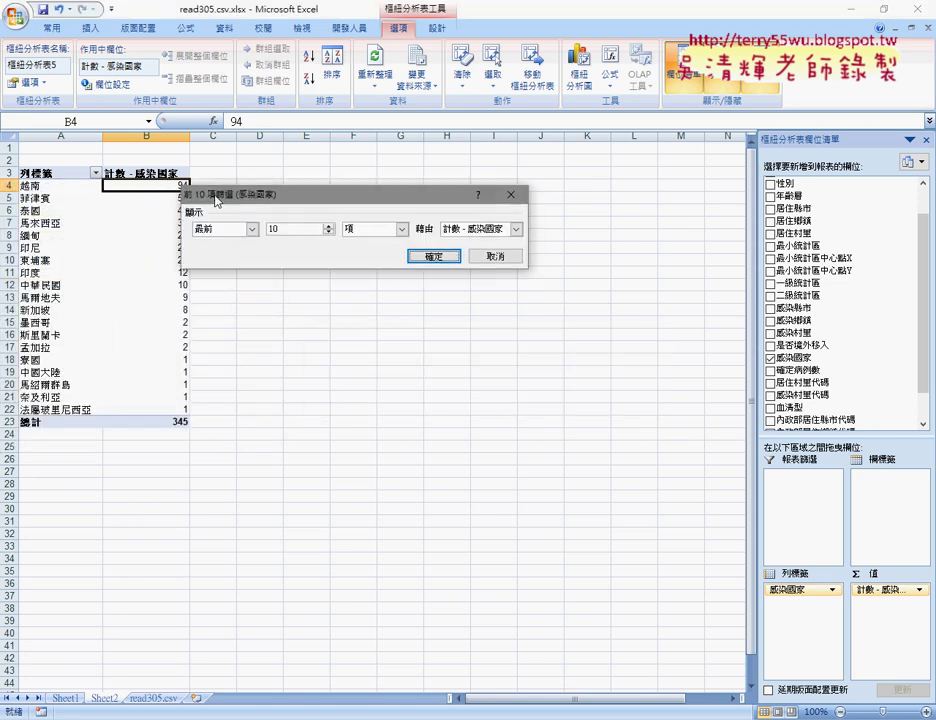
pyautogui.click(329, 234)
pyautogui.click(434, 257)
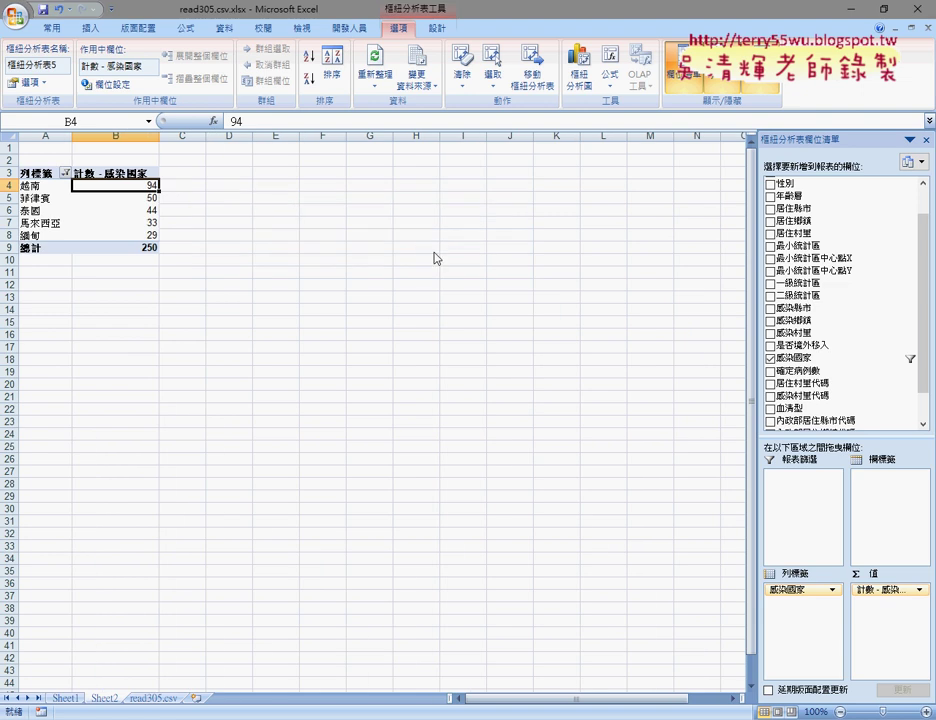
pyautogui.moveTo(40, 186)
pyautogui.mouseDown()
pyautogui.moveTo(77, 215)
pyautogui.moveTo(133, 232)
pyautogui.mouseUp()
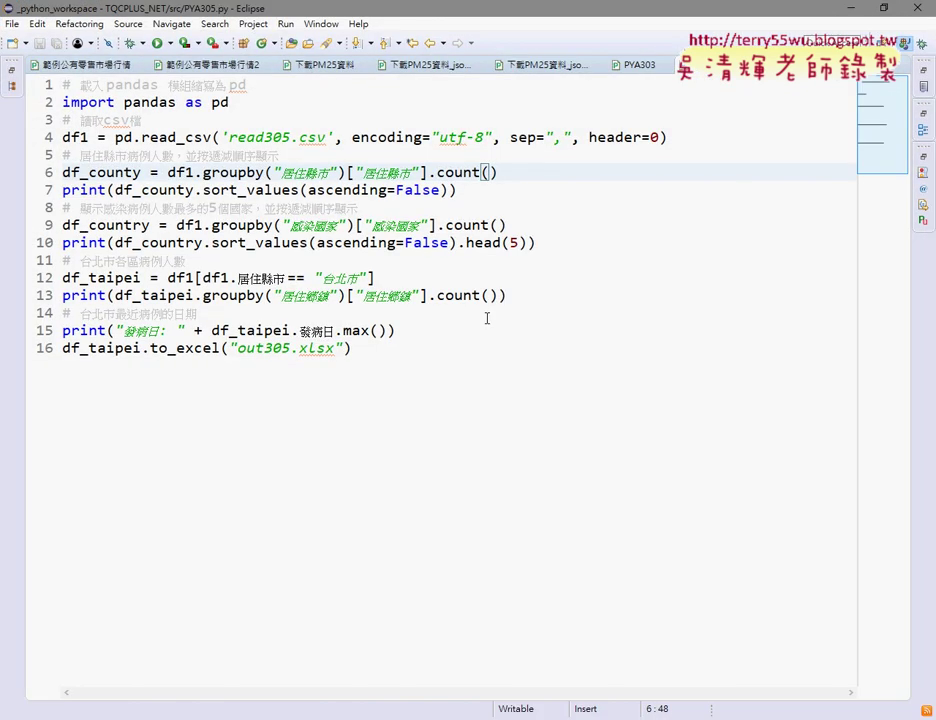
# Show the PYA305.py console output and select the top five countries, 越南 94 to 緬甸 29
pyautogui.click(420, 243)
pyautogui.click(160, 45)
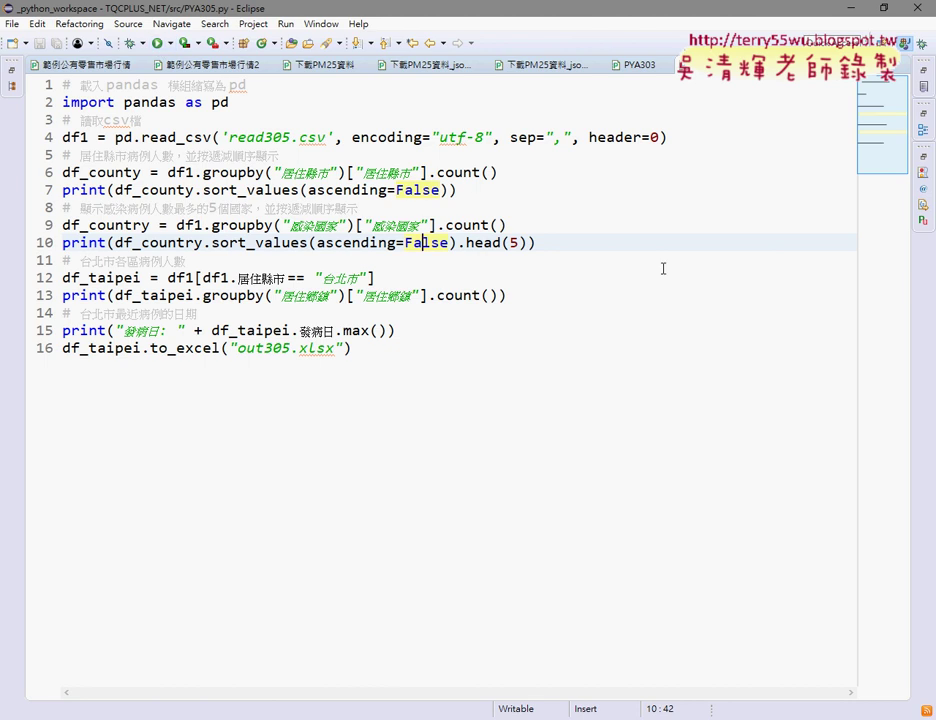
pyautogui.scroll(-5, 660, 272)
pyautogui.scroll(3, 638, 256)
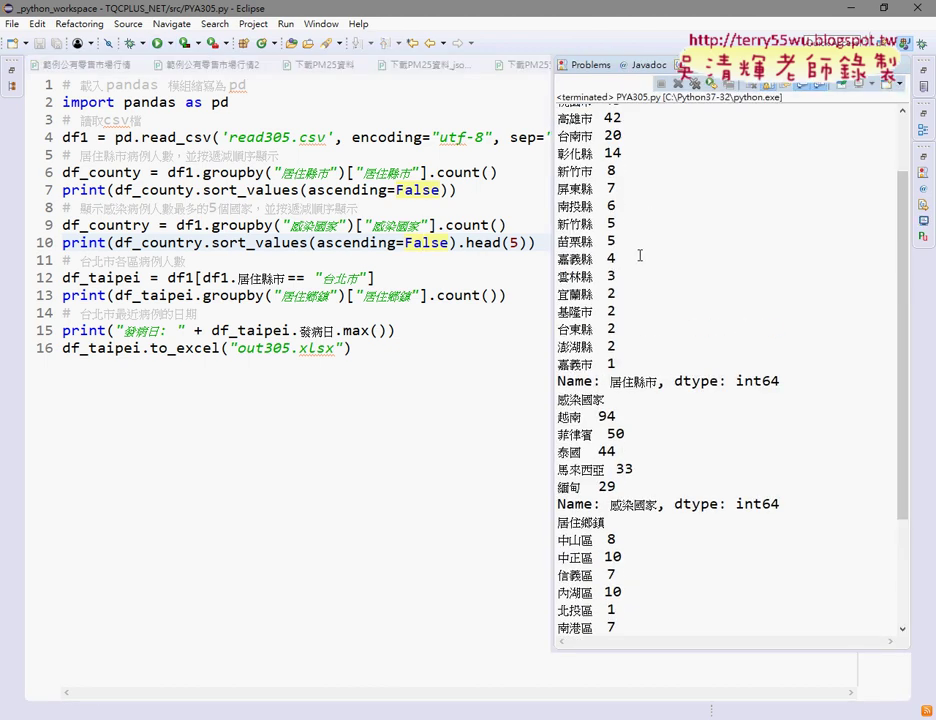
pyautogui.scroll(2, 620, 220)
pyautogui.moveTo(560, 132); pyautogui.dragTo(635, 430)
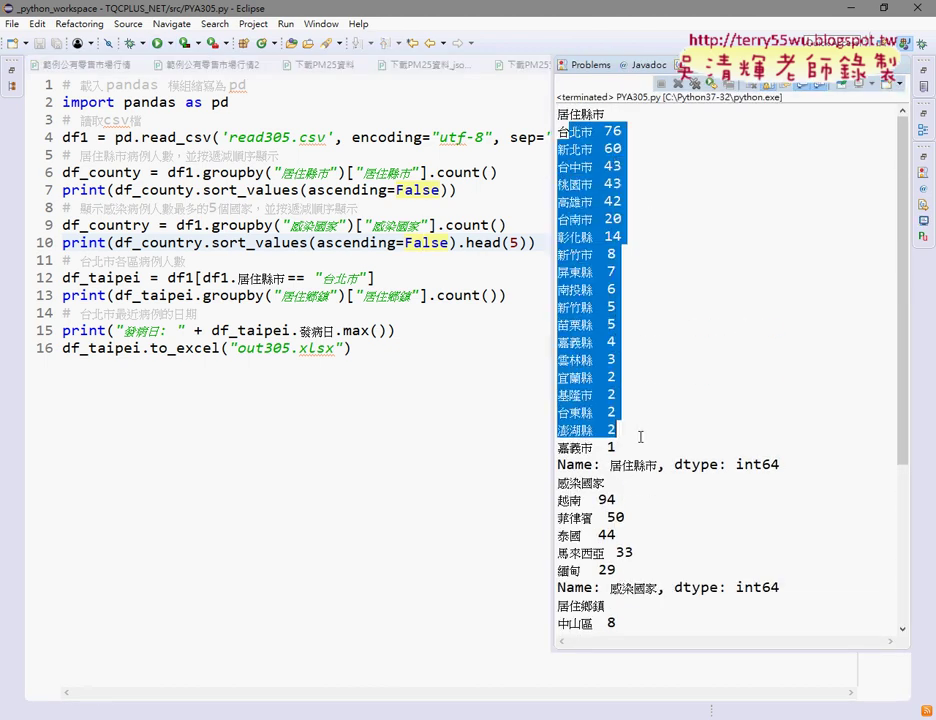
pyautogui.scroll(-2, 656, 432)
pyautogui.moveTo(558, 378); pyautogui.dragTo(621, 465)
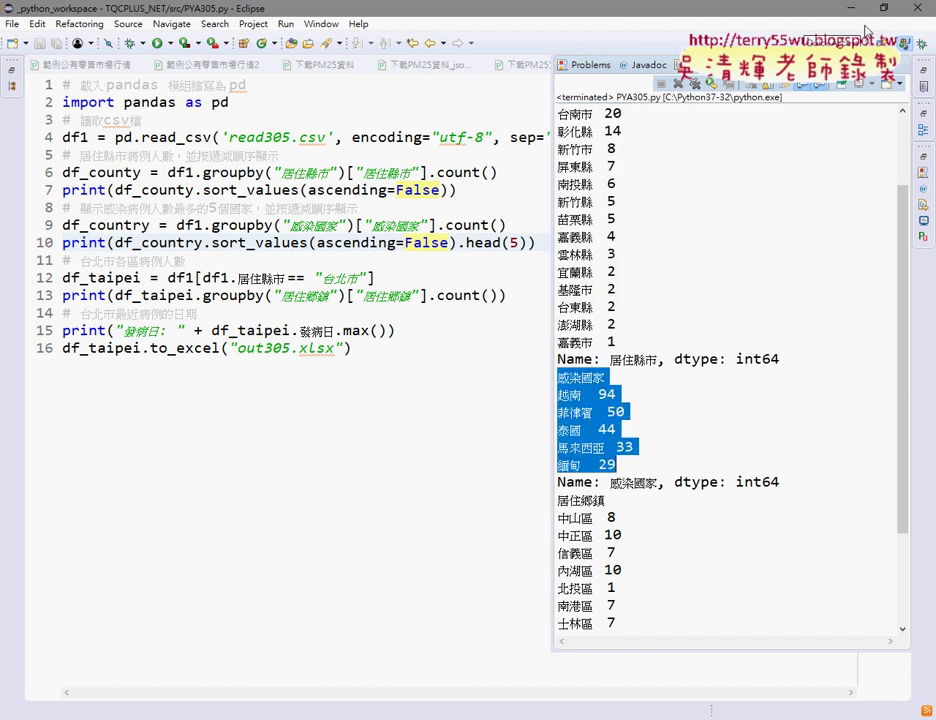
# Check the B8 count in Excel's top-five pivot, then switch back to the task document
pyautogui.click(866, 12)
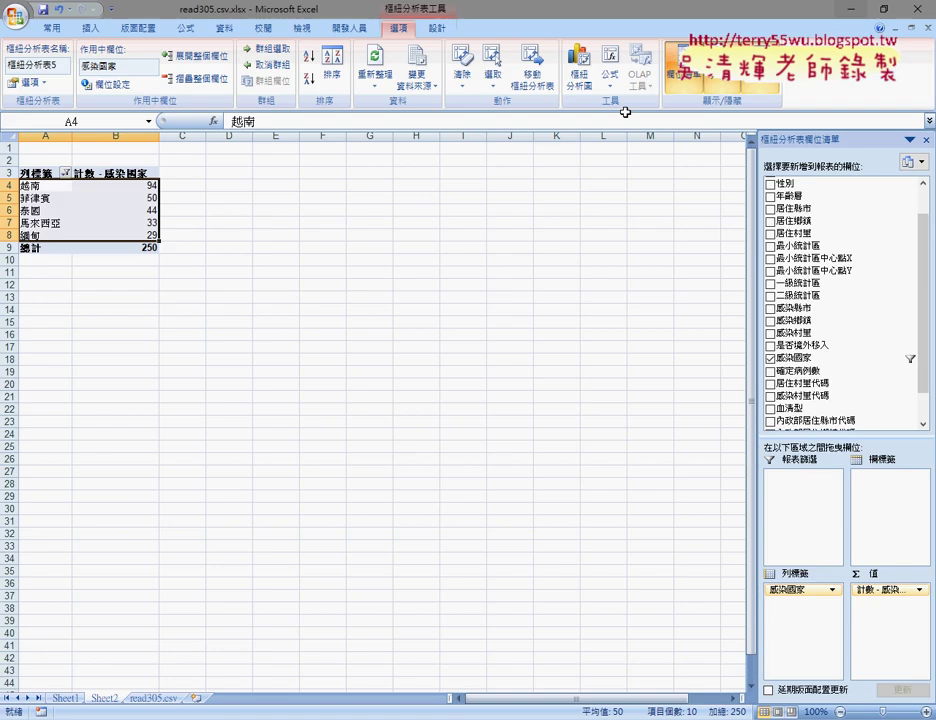
pyautogui.click(143, 234)
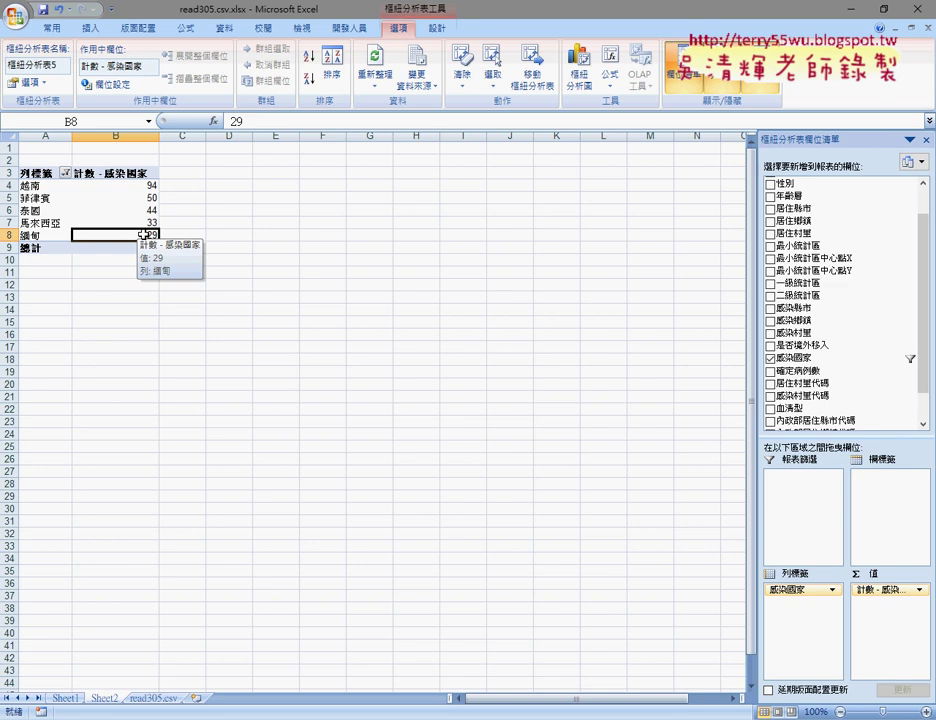
pyautogui.hotkey('alt', 'Tab')
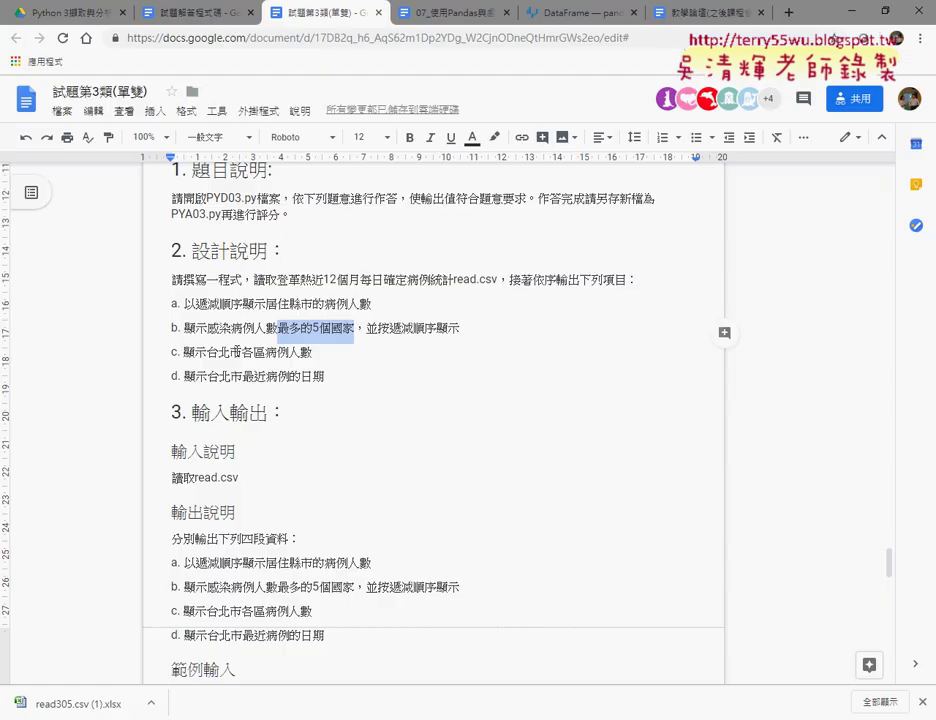
# Highlight 台北市各區病例人數 in the task document and minimize Chrome to reveal Excel
pyautogui.moveTo(207, 352); pyautogui.dragTo(315, 352)
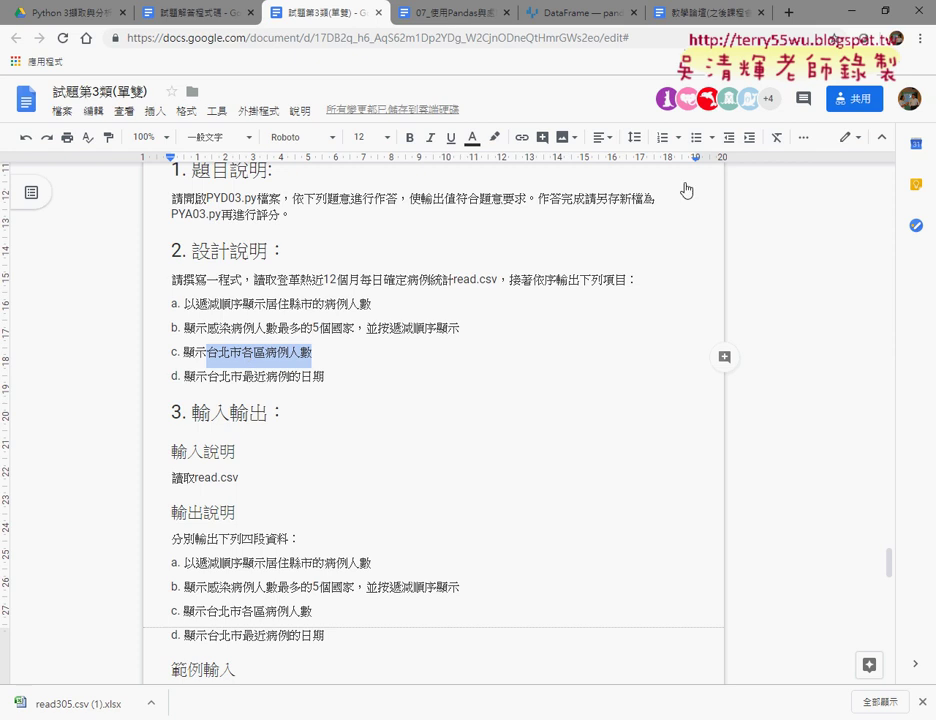
pyautogui.click(853, 12)
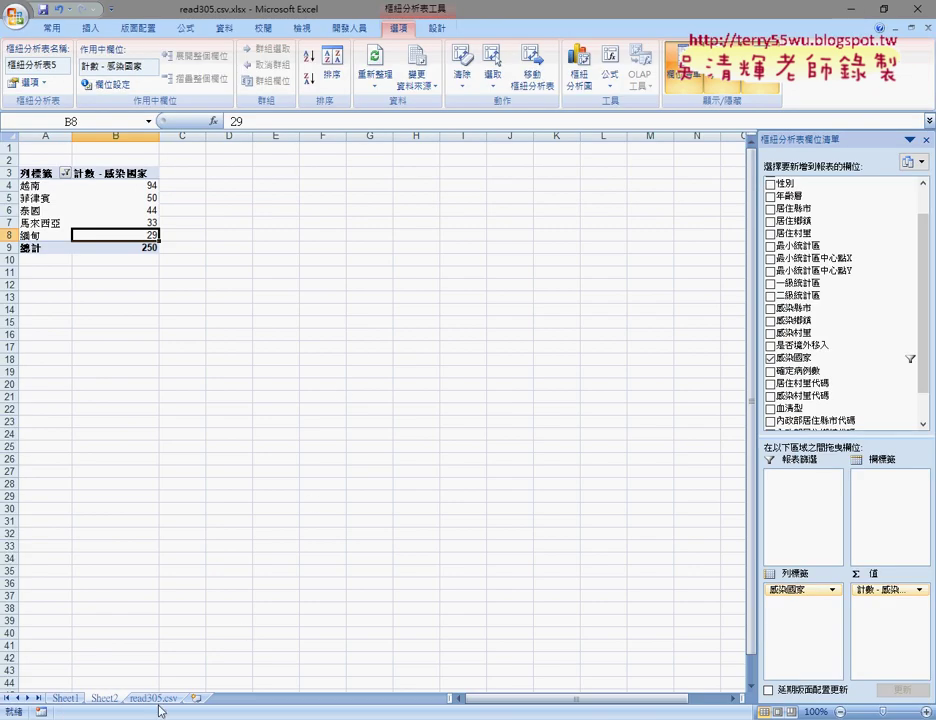
# Create a third empty pivot table on new Sheet3 from the read305.csv case data
pyautogui.click(153, 698)
pyautogui.click(270, 228)
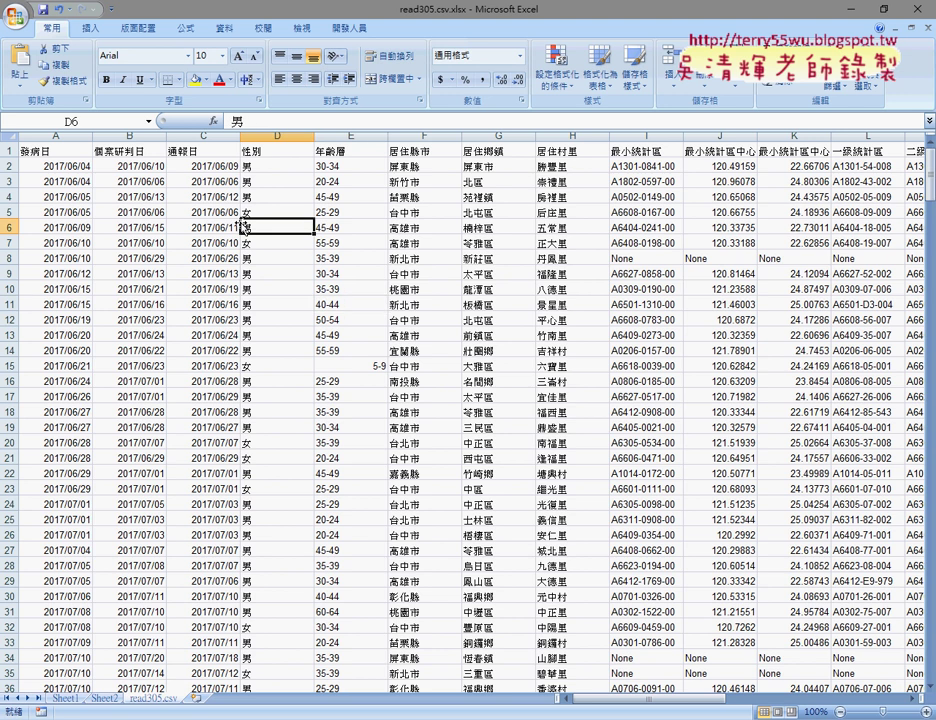
pyautogui.click(89, 29)
pyautogui.click(20, 56)
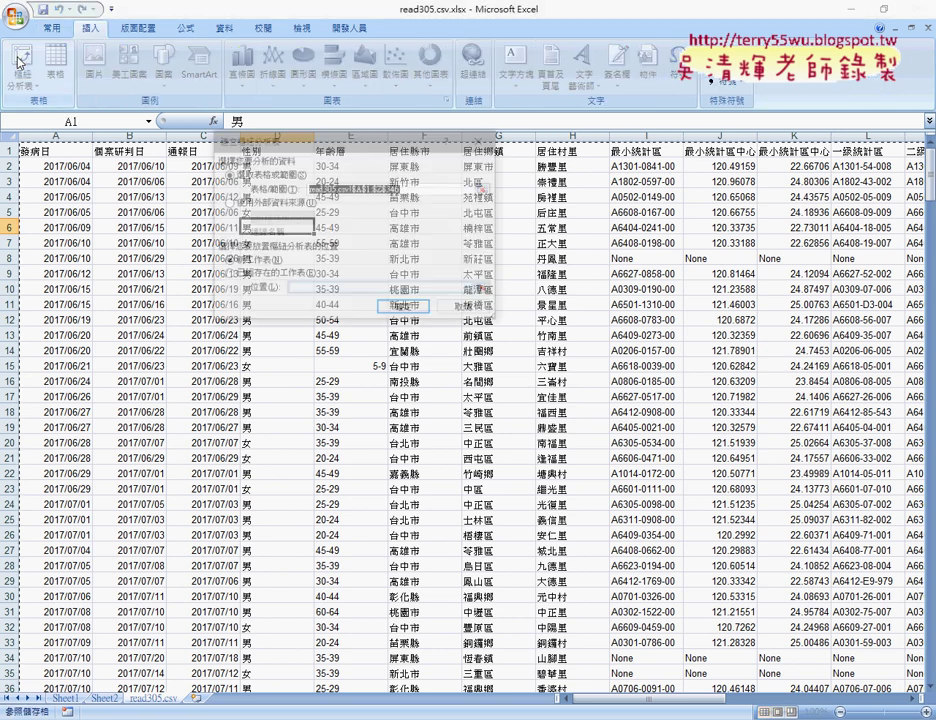
pyautogui.click(408, 308)
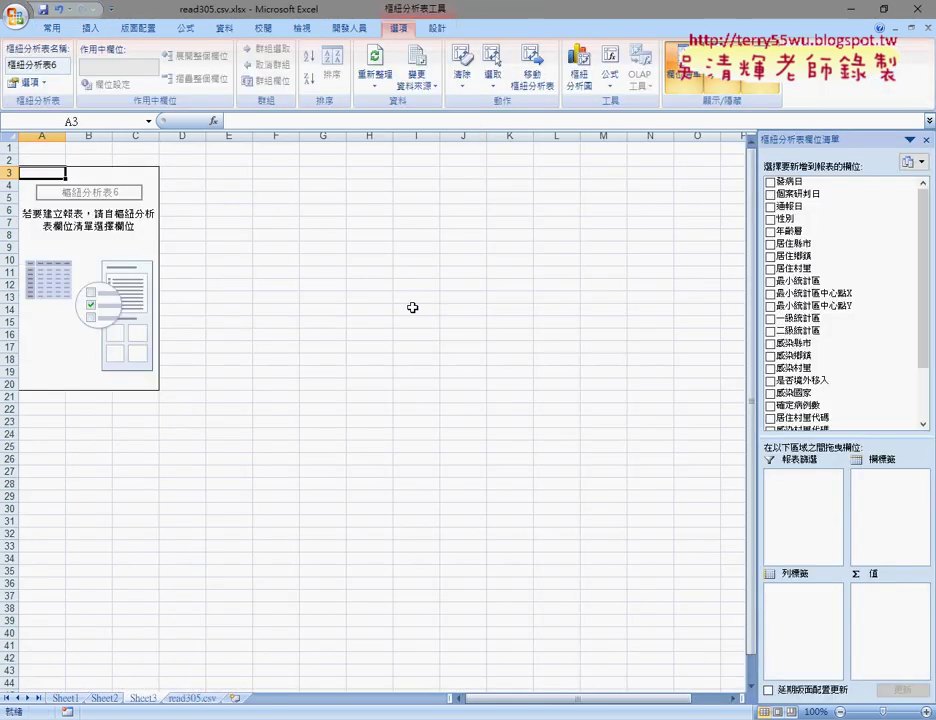